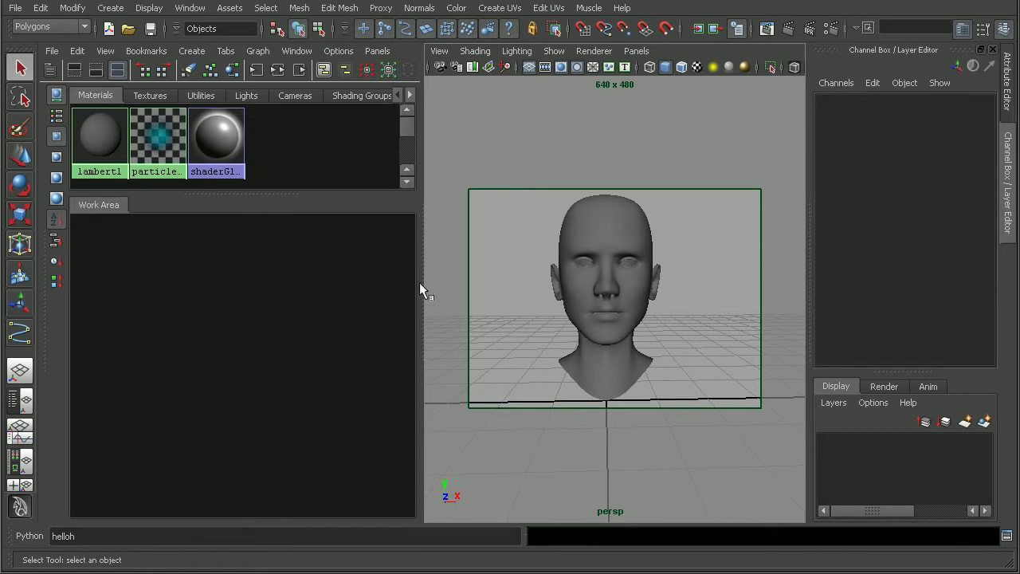
Drag the Hypershade divider left so the head's perspective view gets more room
drag(423, 280, 380, 279)
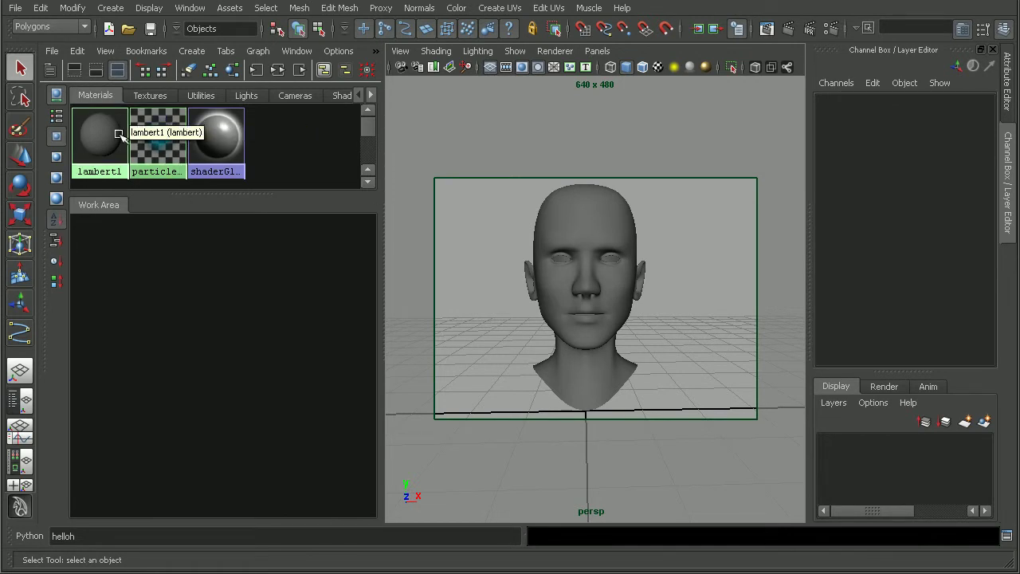
Create a new Lambert material (lambert3) in the Hypershade work area
click(192, 50)
mouse_move(351, 74)
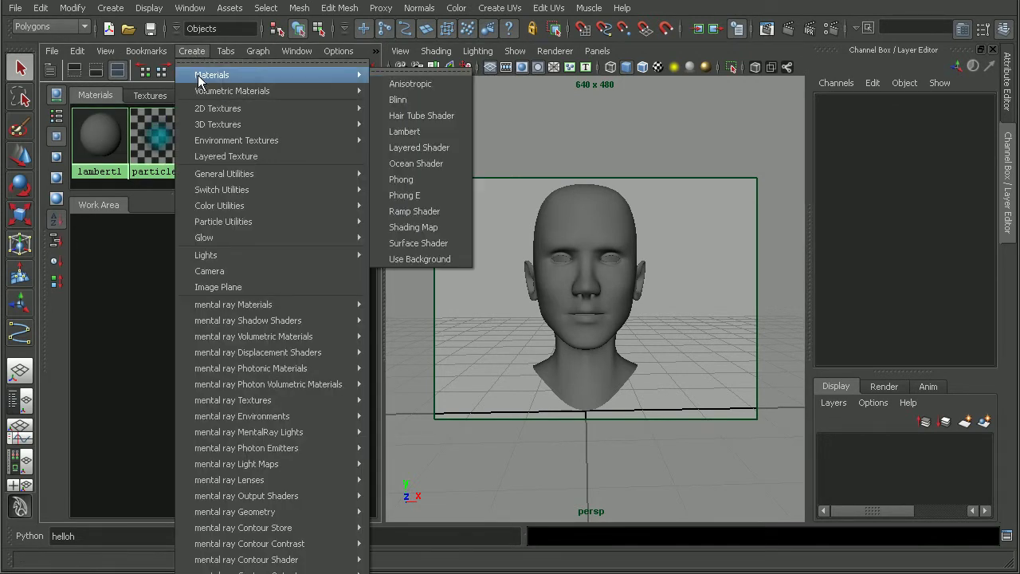
click(405, 130)
drag(311, 244, 305, 279)
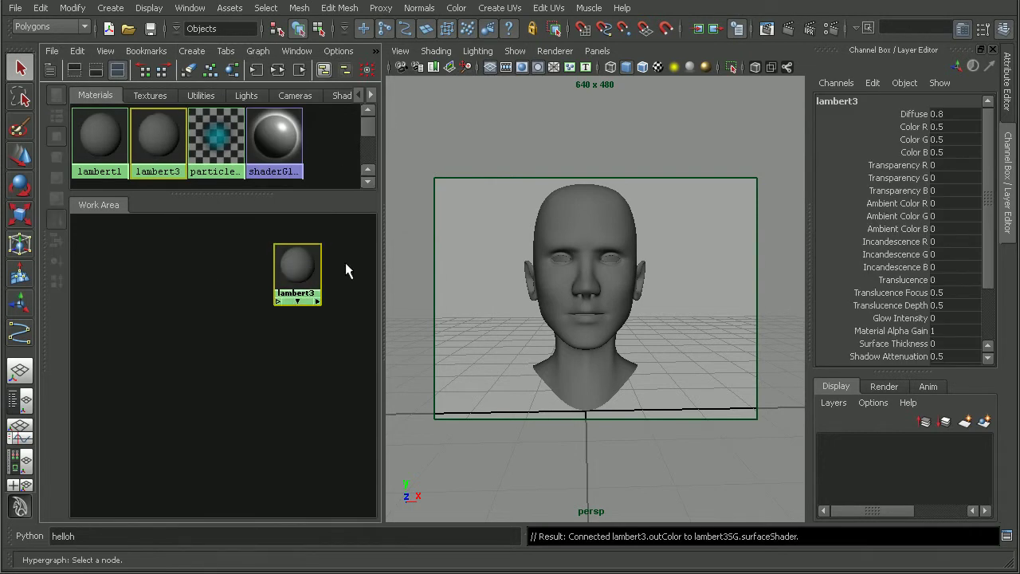
Rename lambert3 to transparentEffectMaterial
click(847, 104)
text(tran)
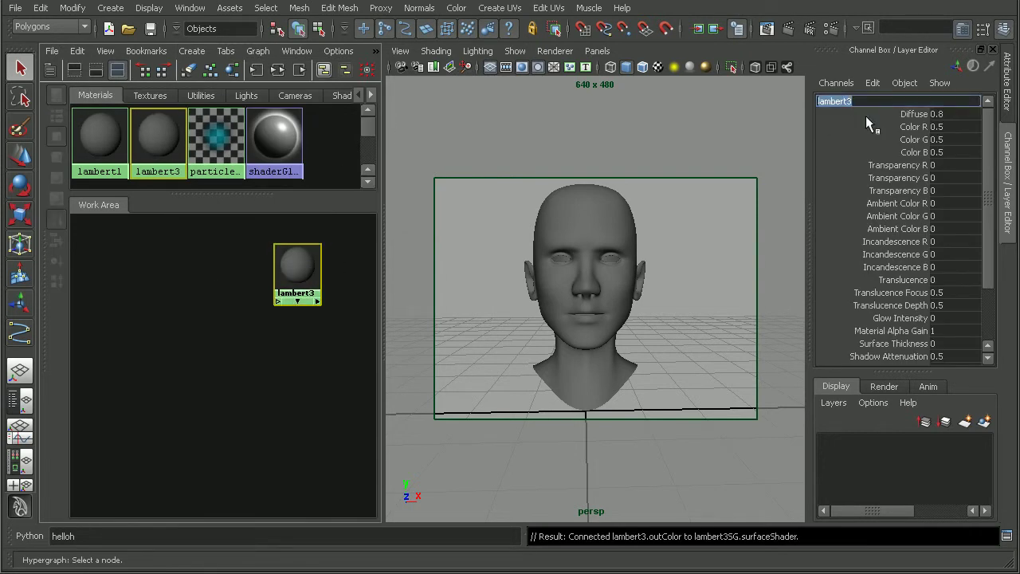
text(sparentEffectMaterial)
key(Return)
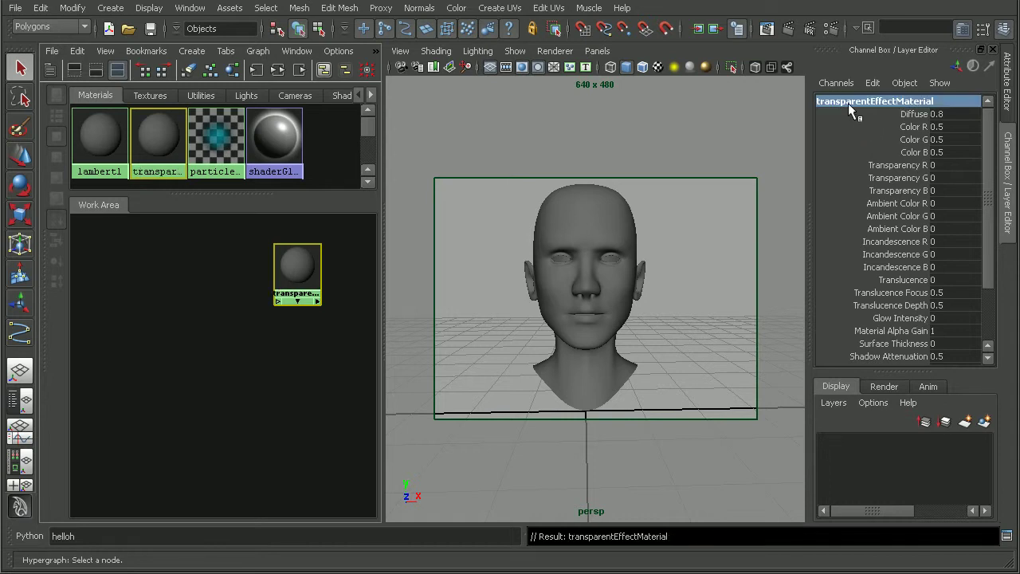
Assign transparentEffectMaterial to the head model
click(550, 217)
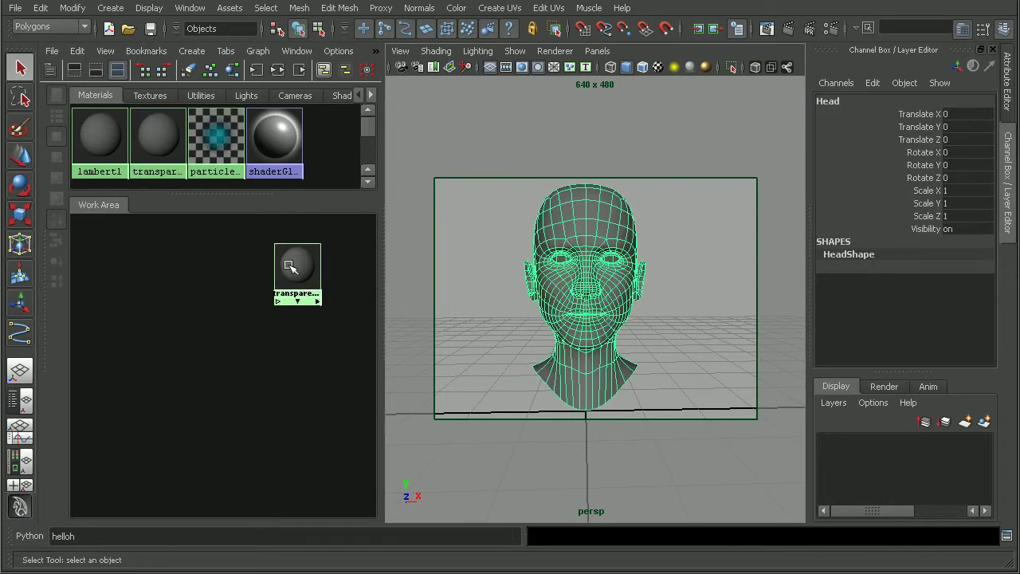
right_drag(290, 267, 292, 231)
mouse_move(299, 277)
mouse_down()
mouse_move(282, 256)
mouse_move(301, 274)
mouse_up()
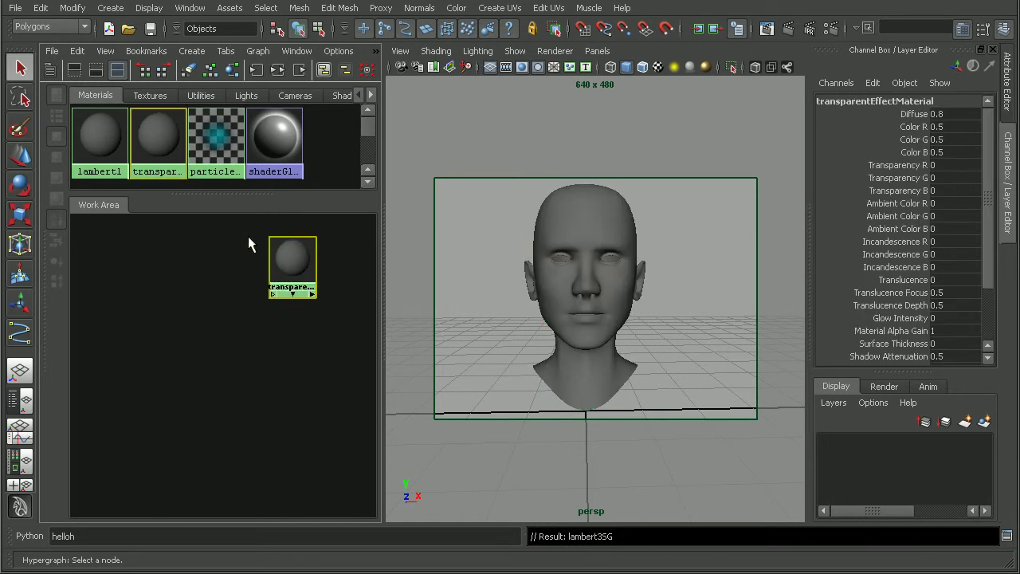
Add a Ramp texture with its place2dTexture1 node and arrange it beside the material
click(192, 50)
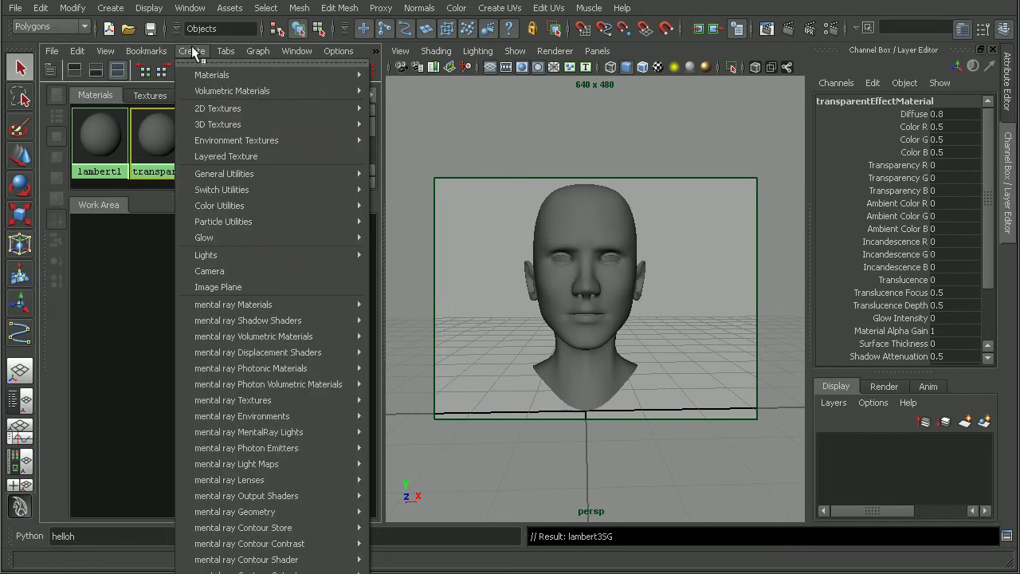
mouse_move(208, 114)
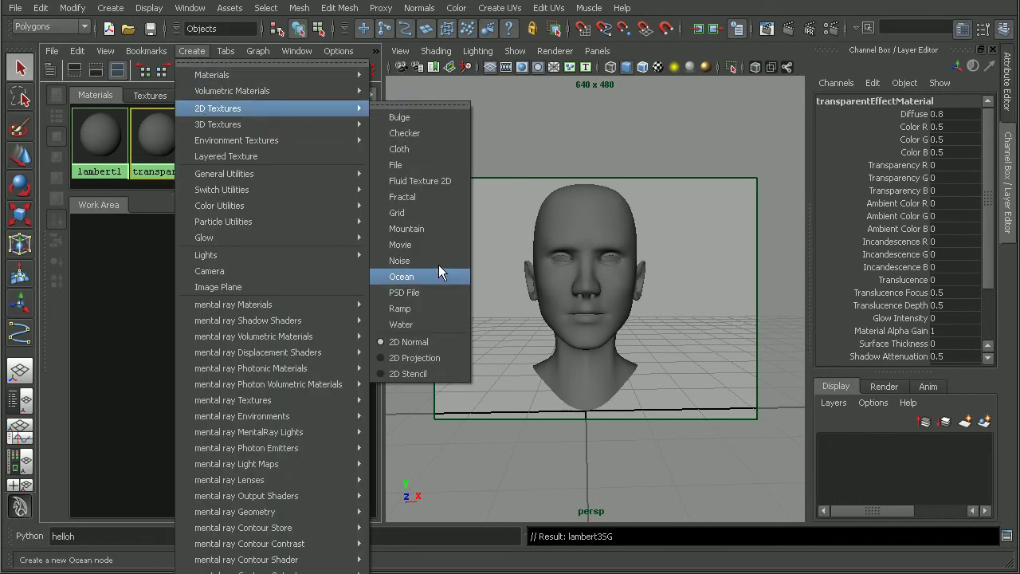
click(402, 309)
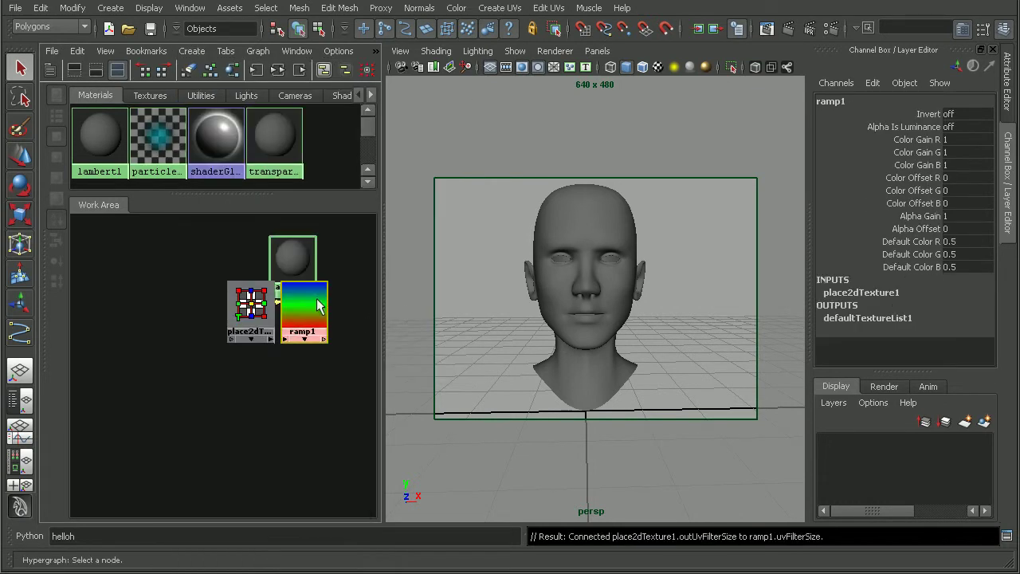
click(245, 338)
drag(292, 325, 189, 271)
drag(295, 269, 319, 291)
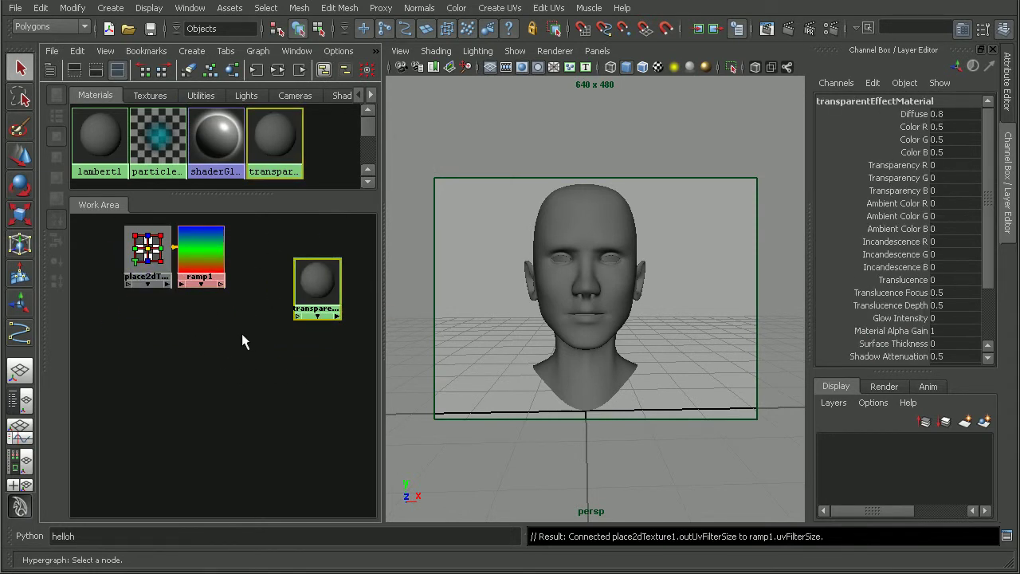
Add a samplerInfo1 utility node and move it up in the work area
click(198, 51)
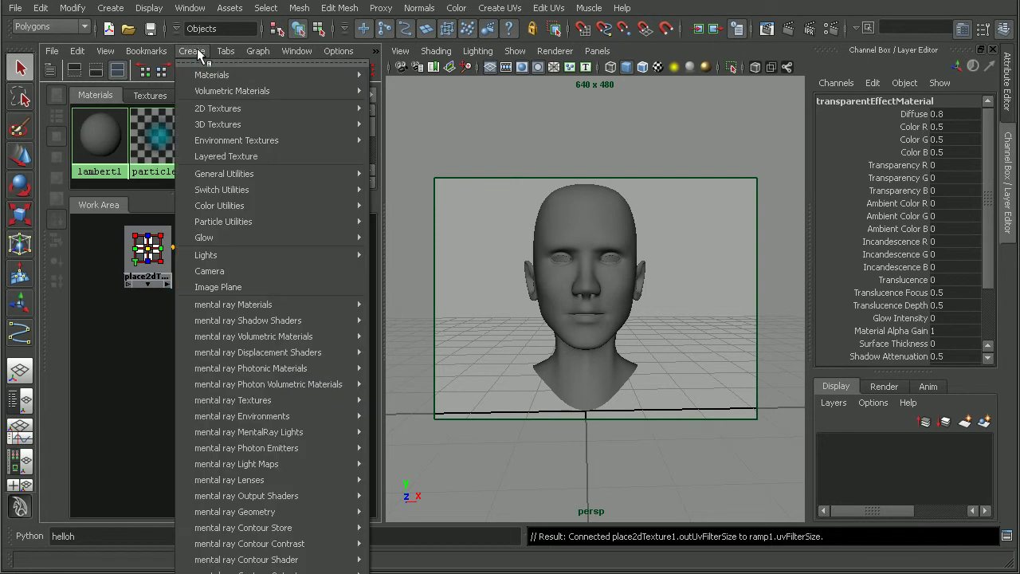
mouse_move(213, 173)
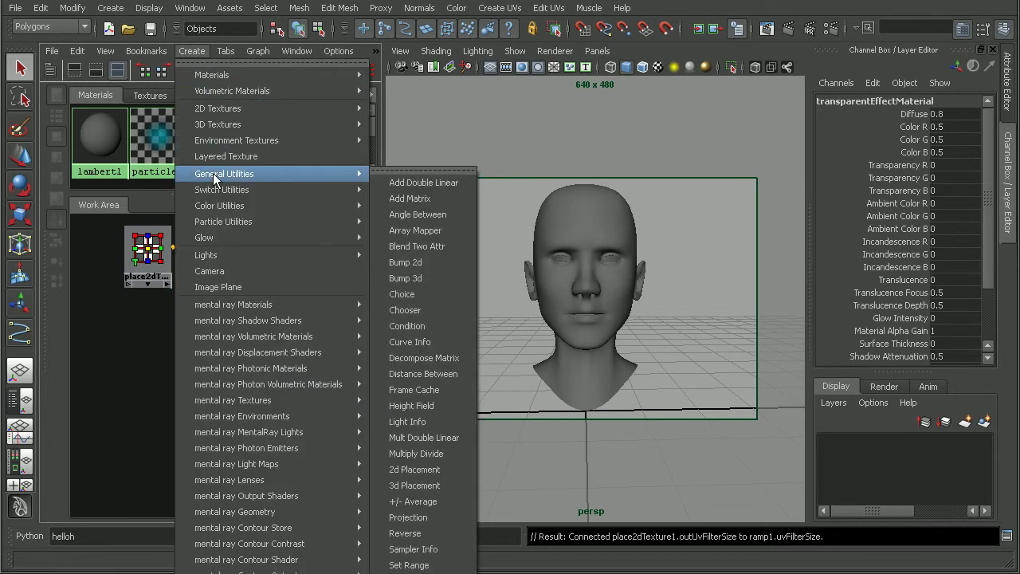
click(405, 554)
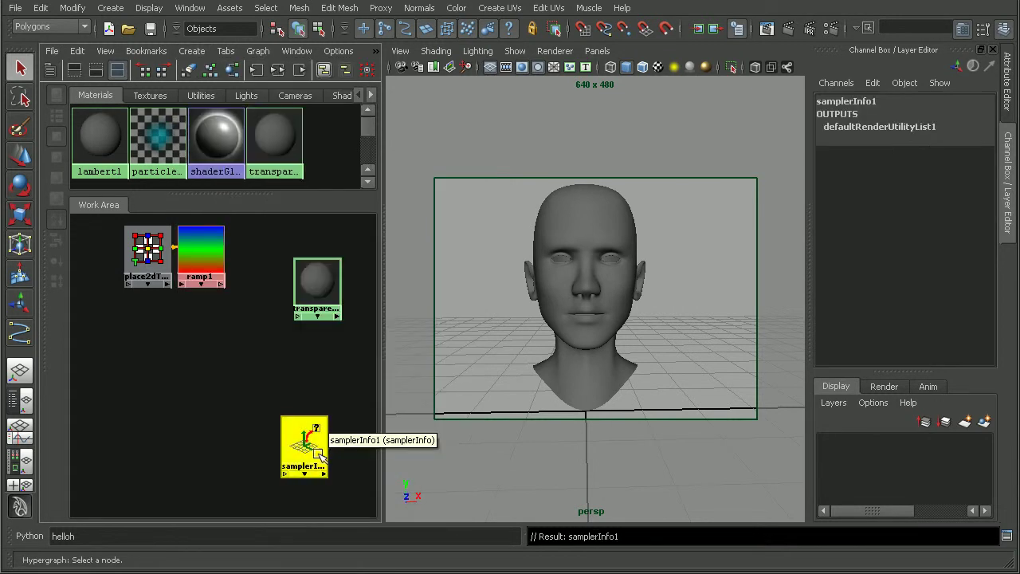
drag(303, 449, 196, 371)
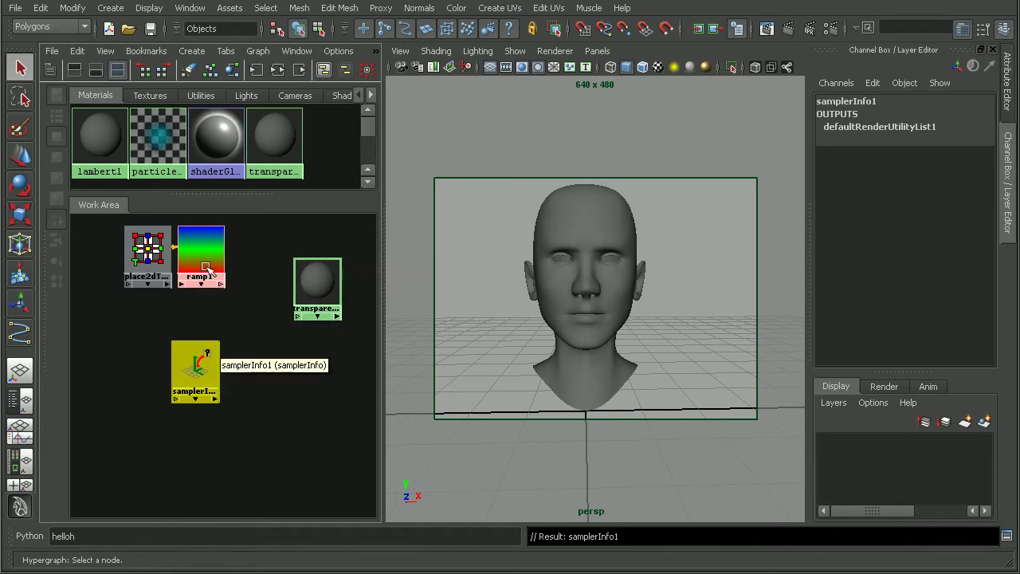
Connect samplerInfo1's facingRatio to ramp1's uvCoord.vCoord in the Connection Editor
drag(199, 366, 173, 355)
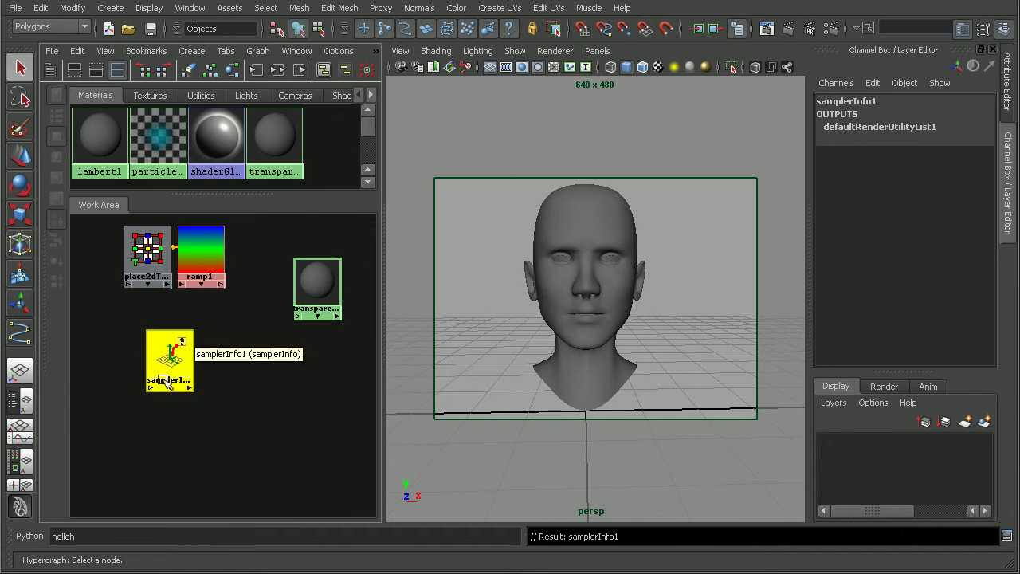
middle_drag(177, 354, 207, 259)
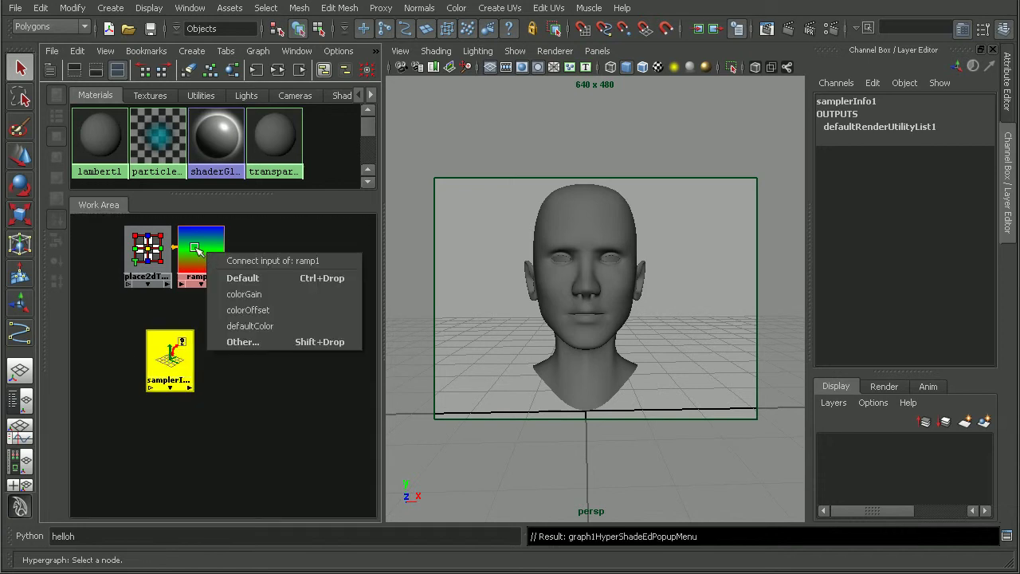
click(249, 341)
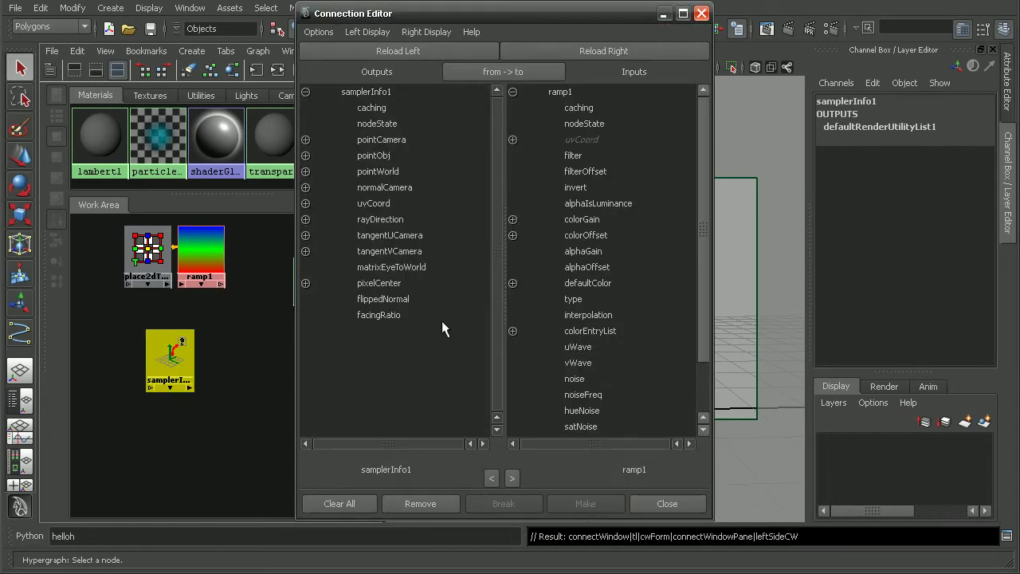
drag(470, 13, 449, 6)
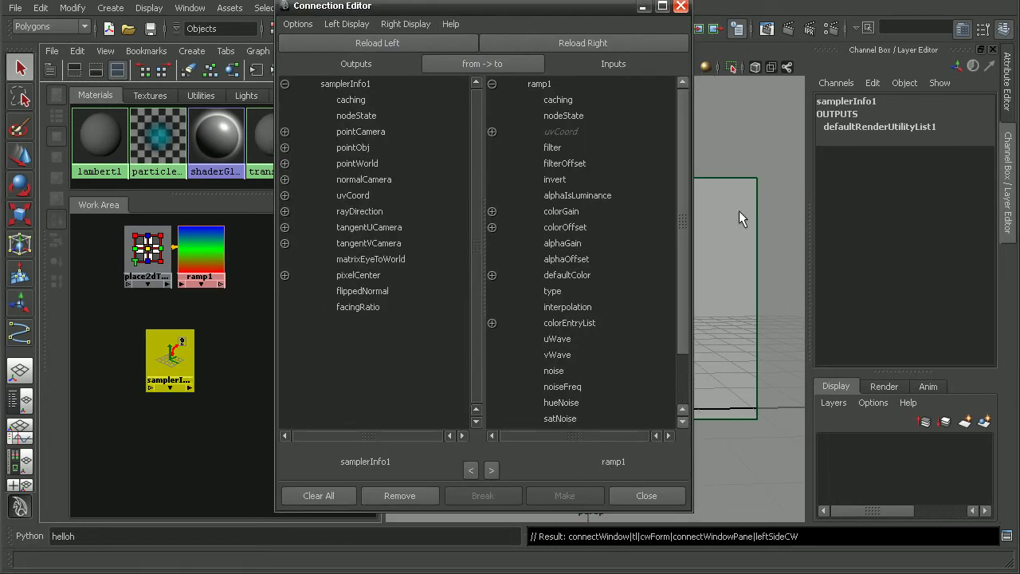
click(366, 308)
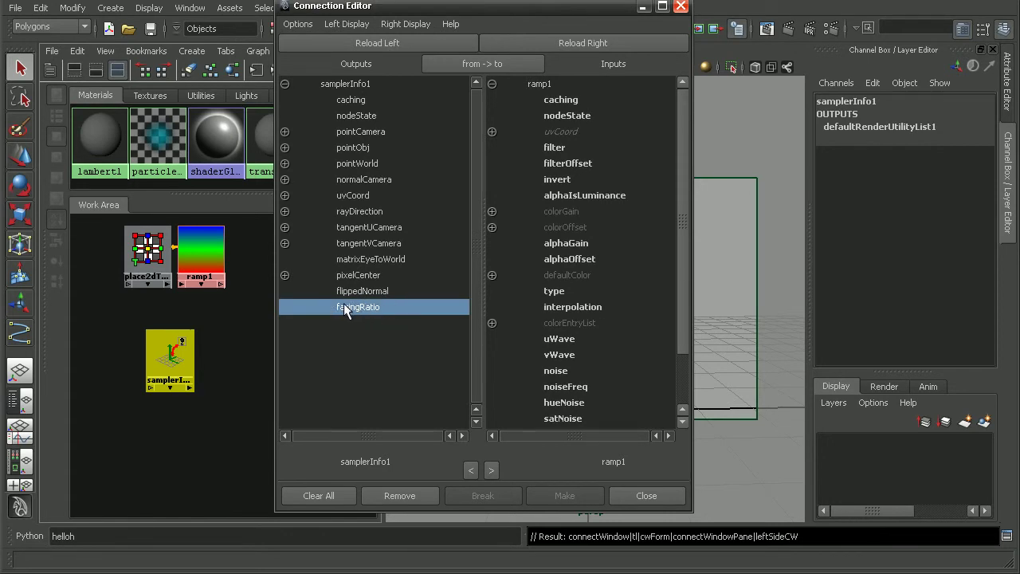
click(492, 131)
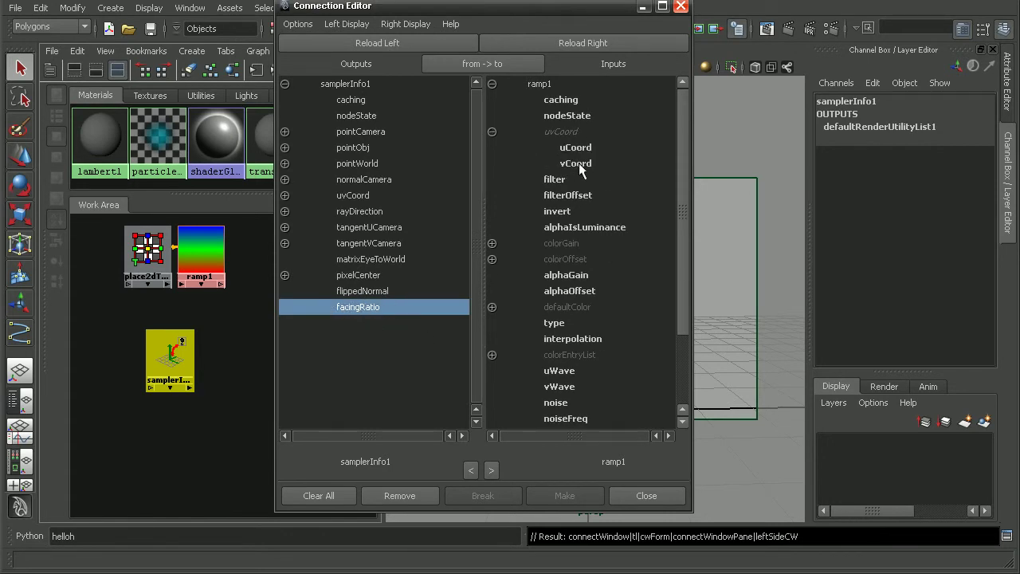
click(572, 163)
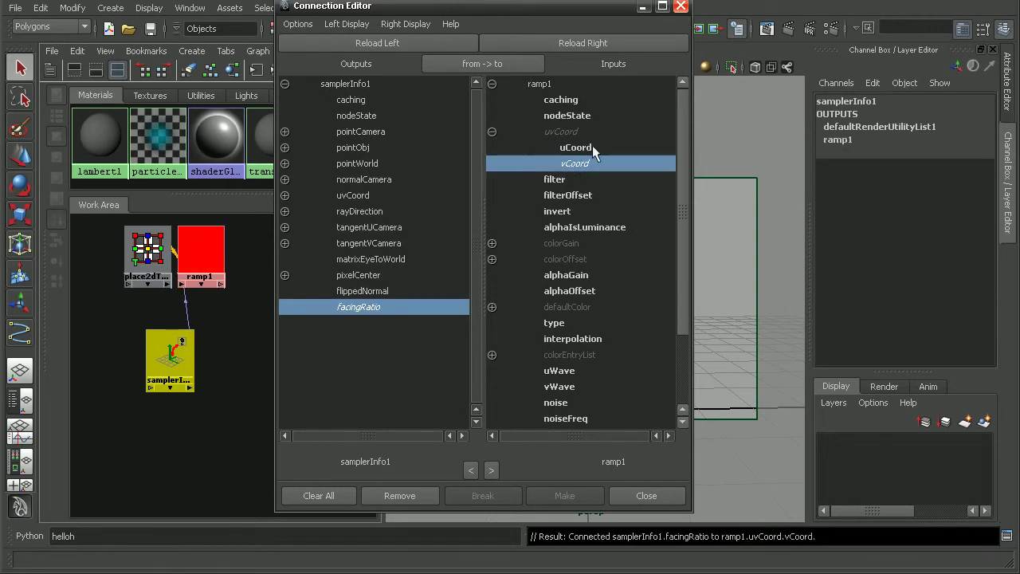
Rearrange the nodes and connect ramp1's outColor to transparentEffectMaterial's color
click(644, 494)
drag(203, 257, 238, 292)
drag(170, 354, 130, 343)
drag(138, 252, 118, 253)
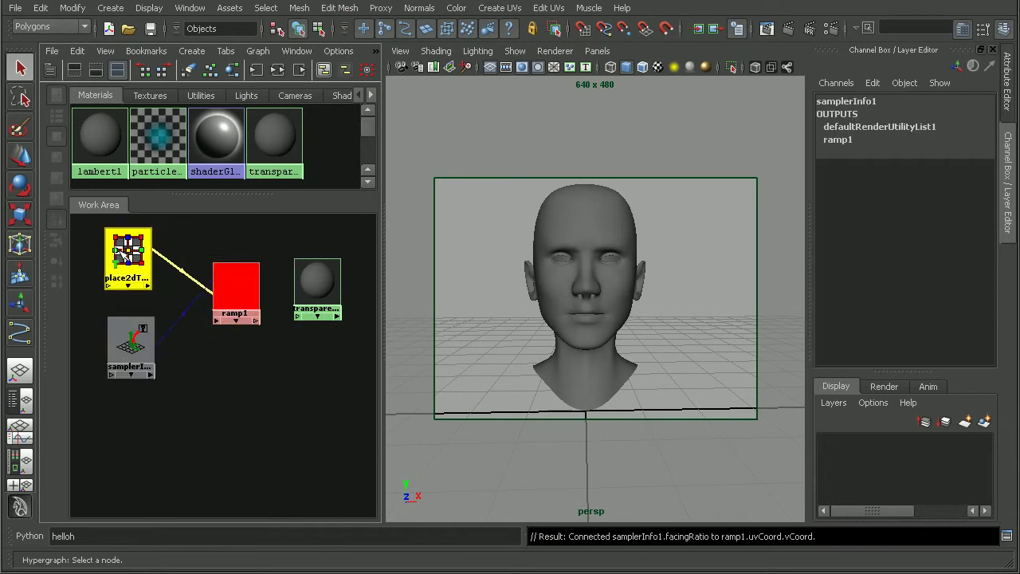
drag(246, 295, 232, 291)
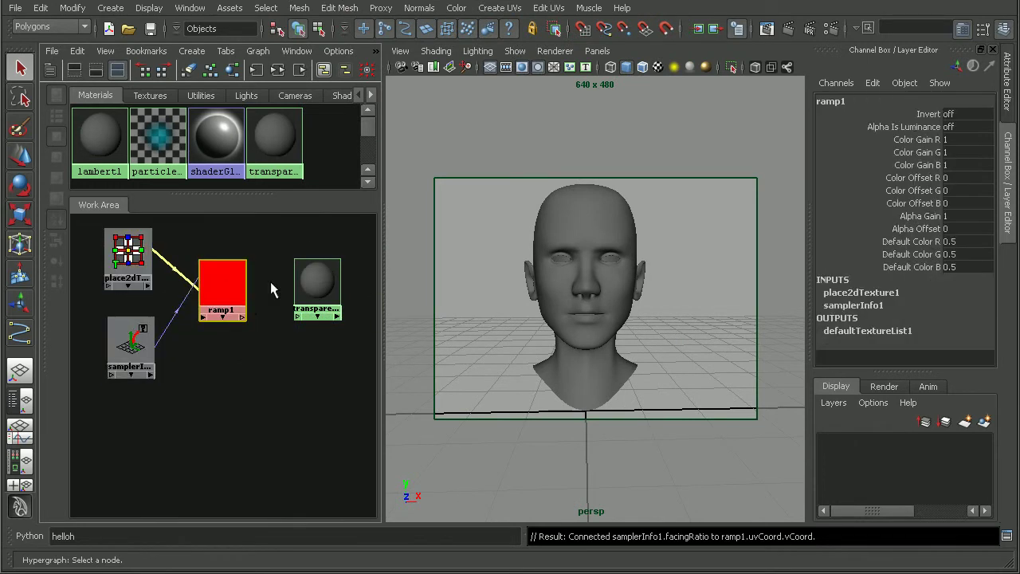
middle_drag(233, 292, 319, 289)
click(337, 338)
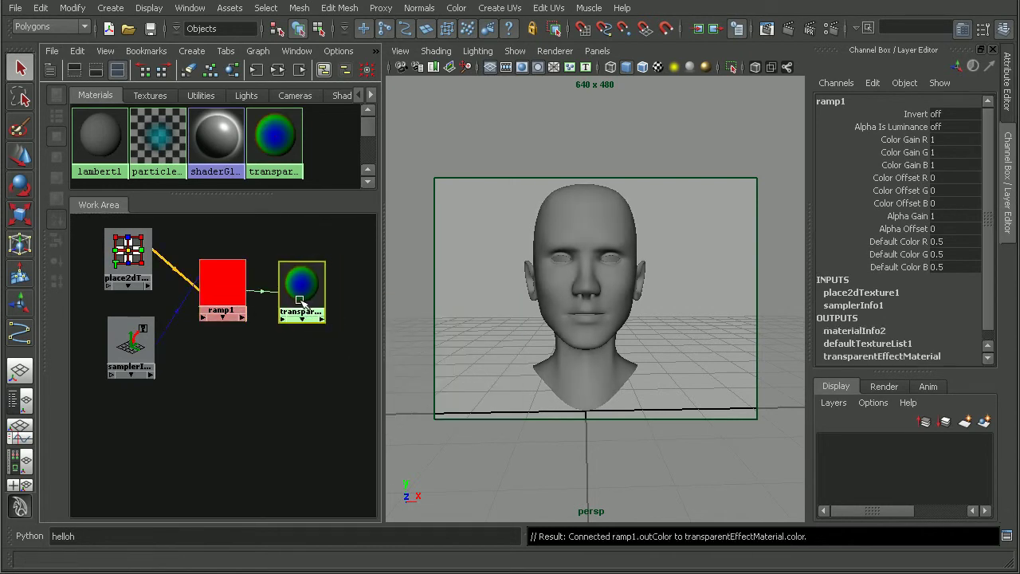
Frame the material node and open ramp1's attributes showing its Linear V Ramp
click(305, 303)
key(f)
key(f)
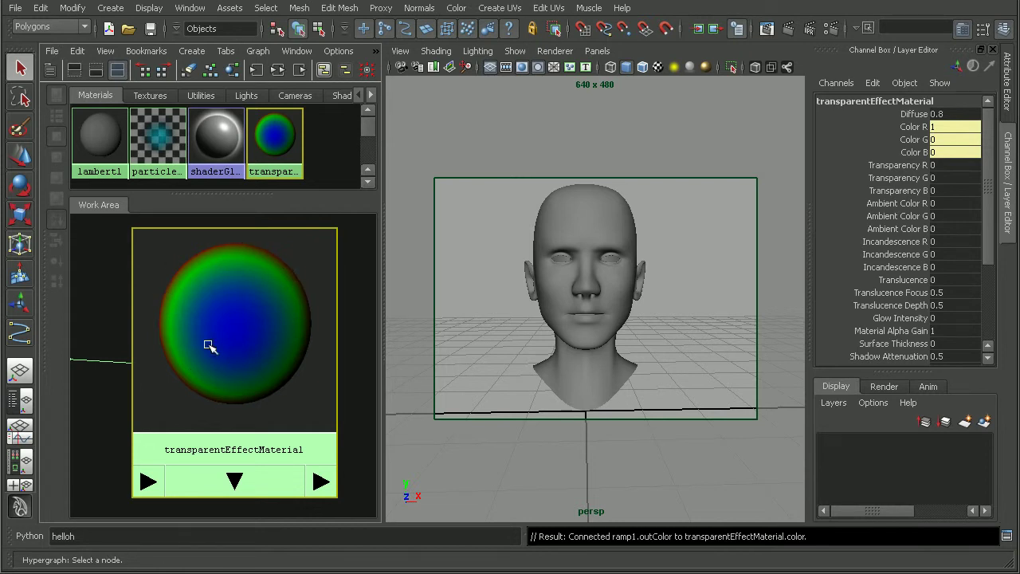
scroll(212, 296, down, 5)
double_click(141, 318)
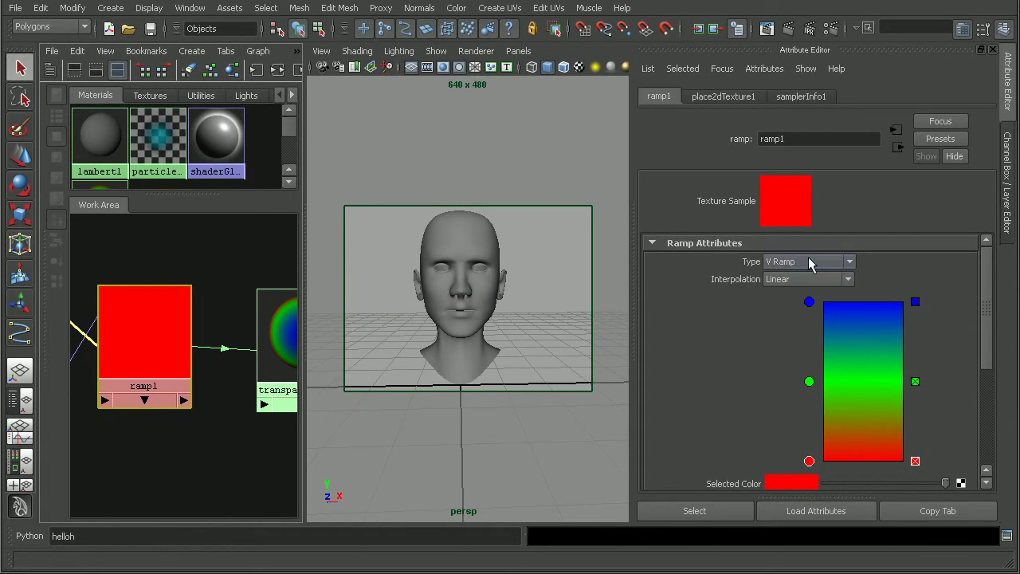
alt+middle_drag(277, 345, 209, 329)
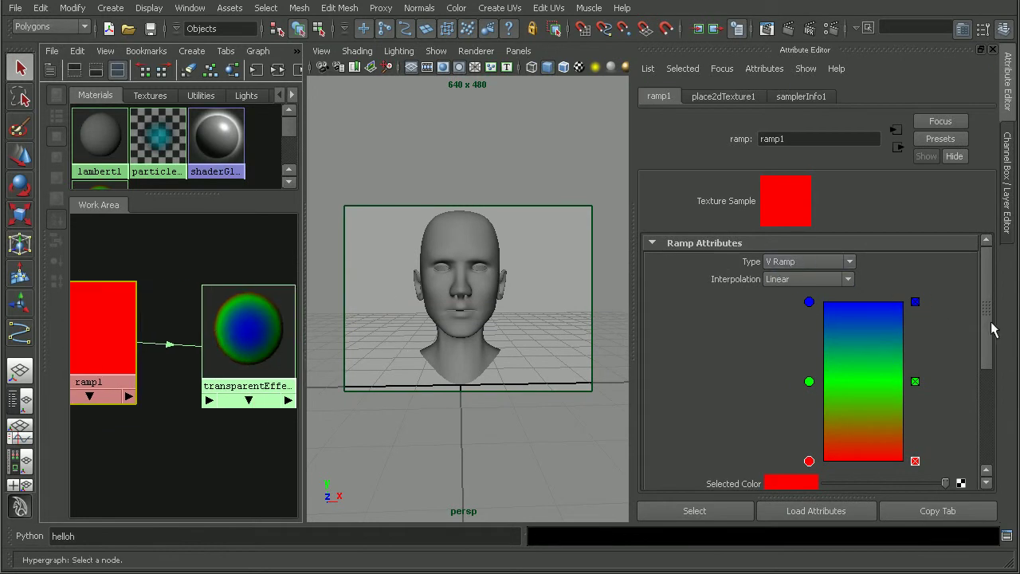
drag(990, 329, 989, 344)
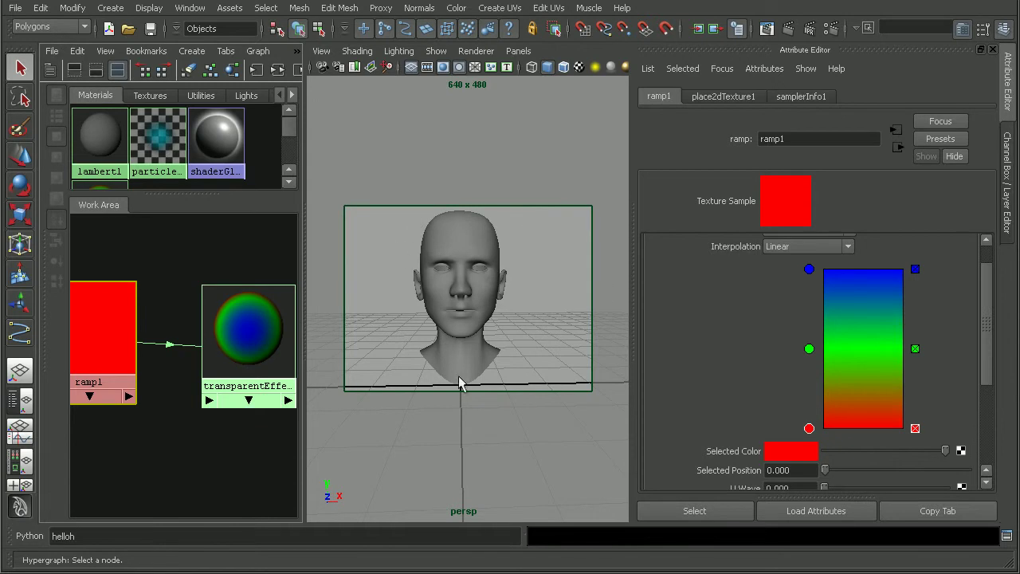
Render the blue-green-red head, keep the image in Render View, then close it
click(781, 42)
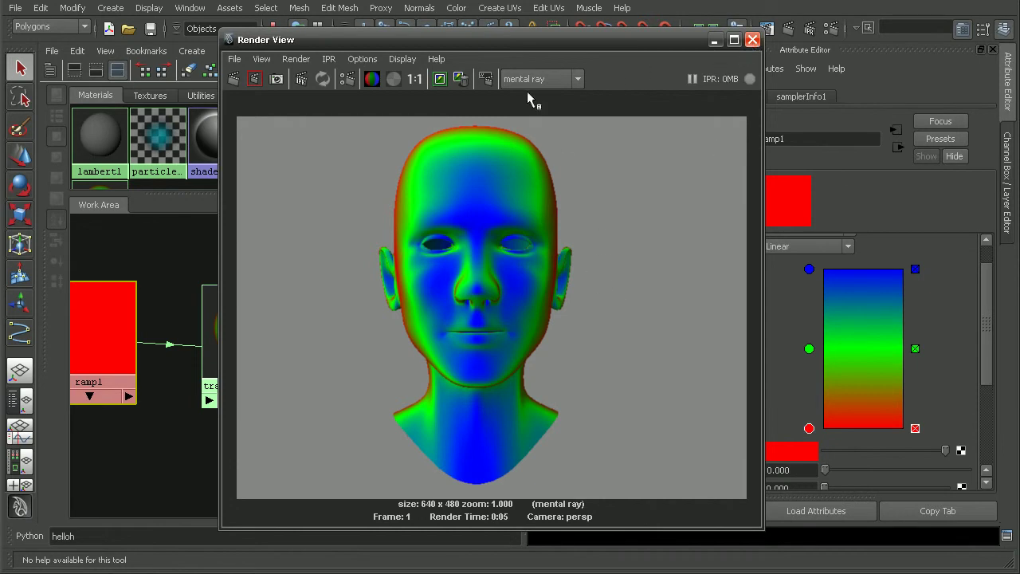
click(440, 80)
click(752, 40)
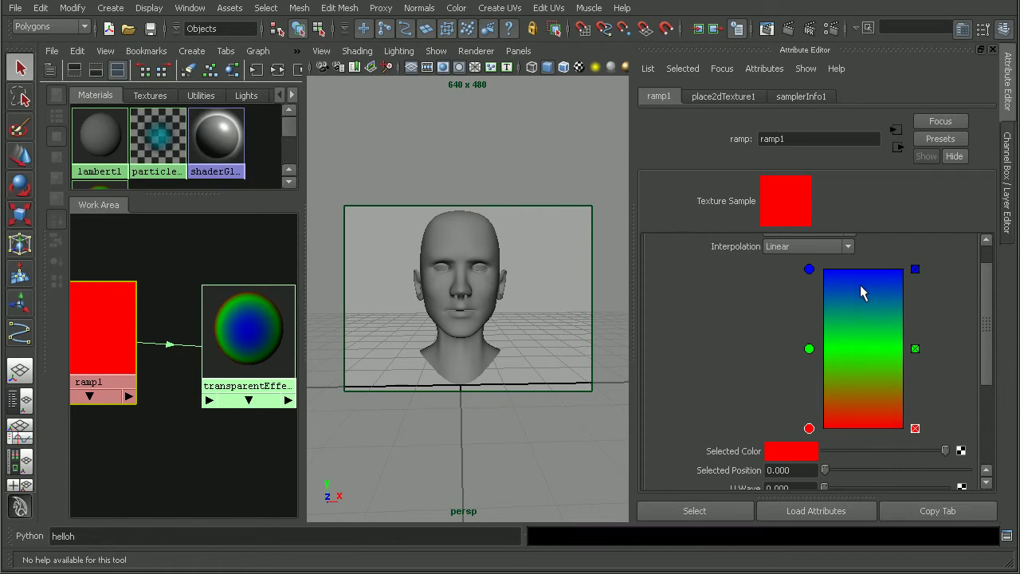
Delete ramp1's green entry, make the bottom colour black and the top colour white
click(915, 348)
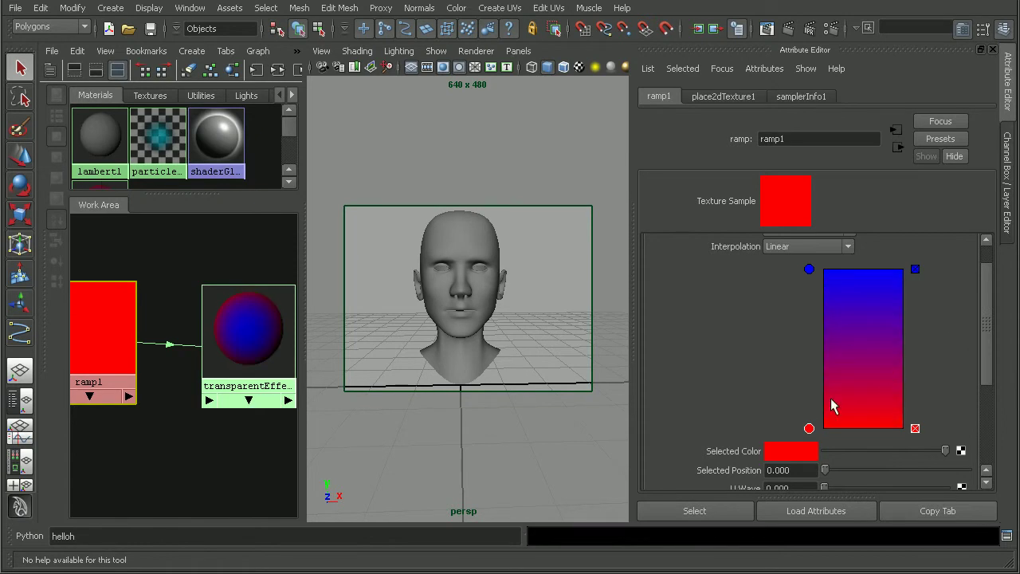
click(841, 451)
drag(843, 455, 825, 451)
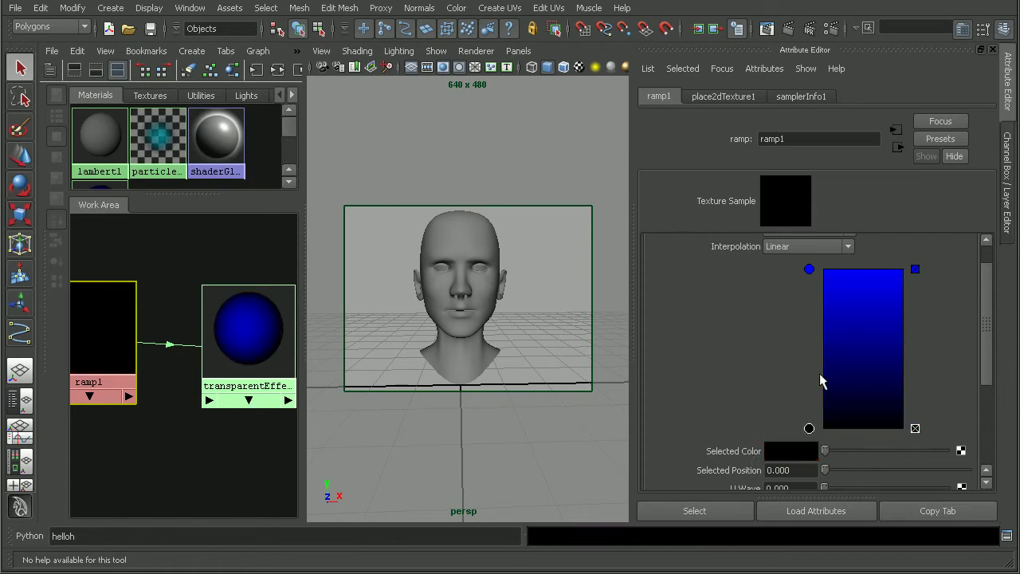
click(809, 269)
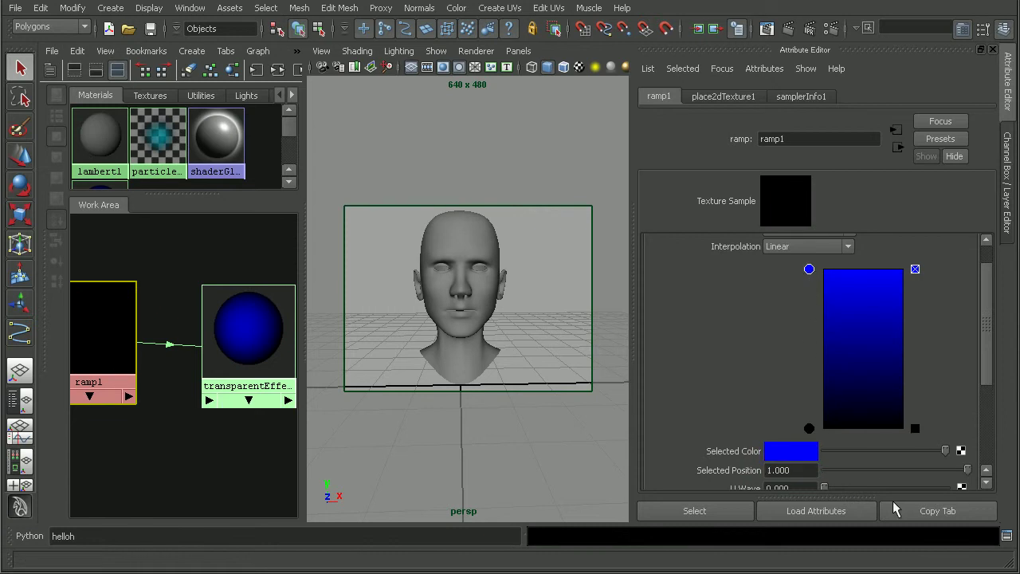
drag(865, 452, 946, 452)
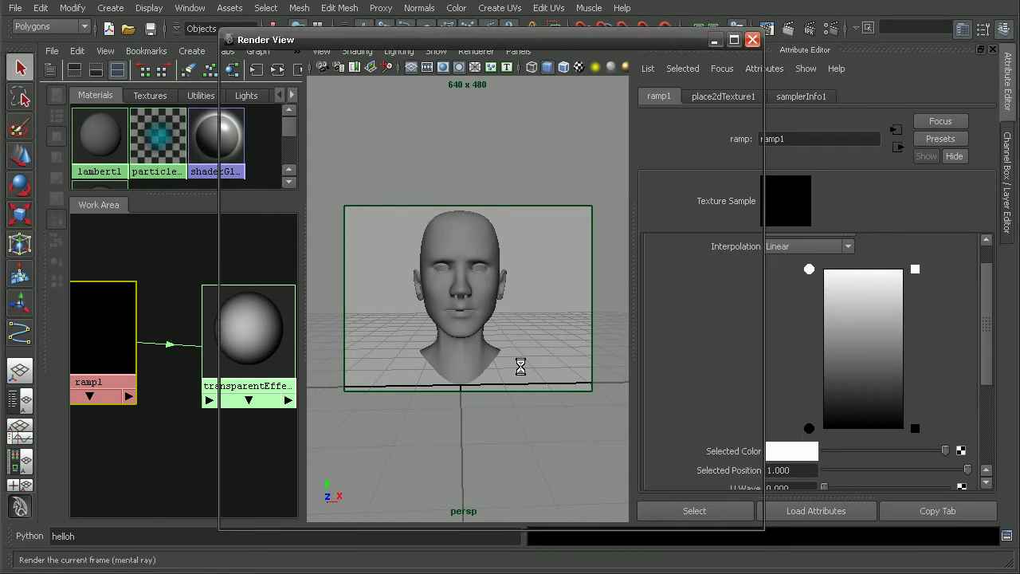
Render the black-to-white ramp head, scroll between stored images to compare, then close
click(788, 29)
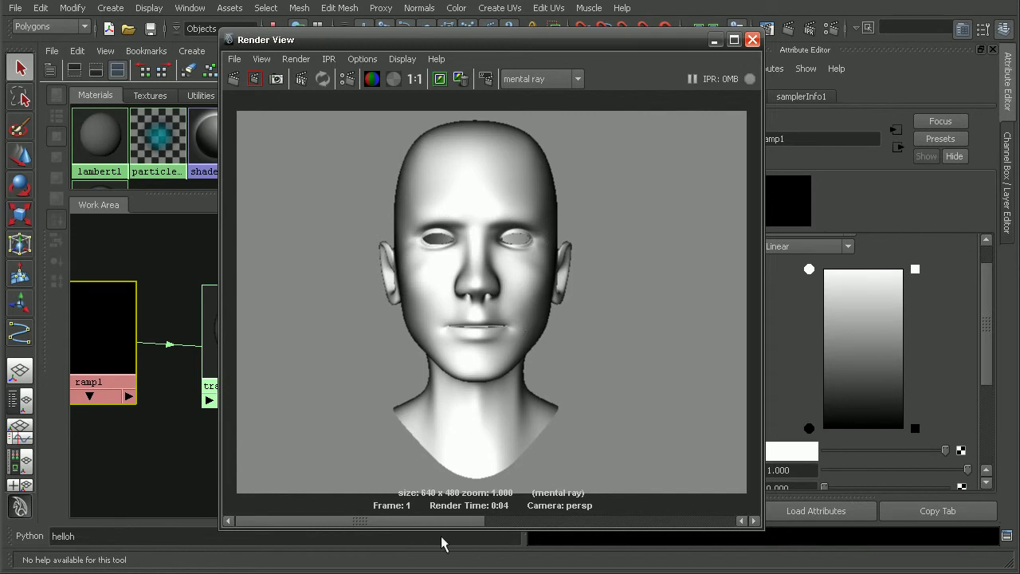
drag(468, 521, 590, 520)
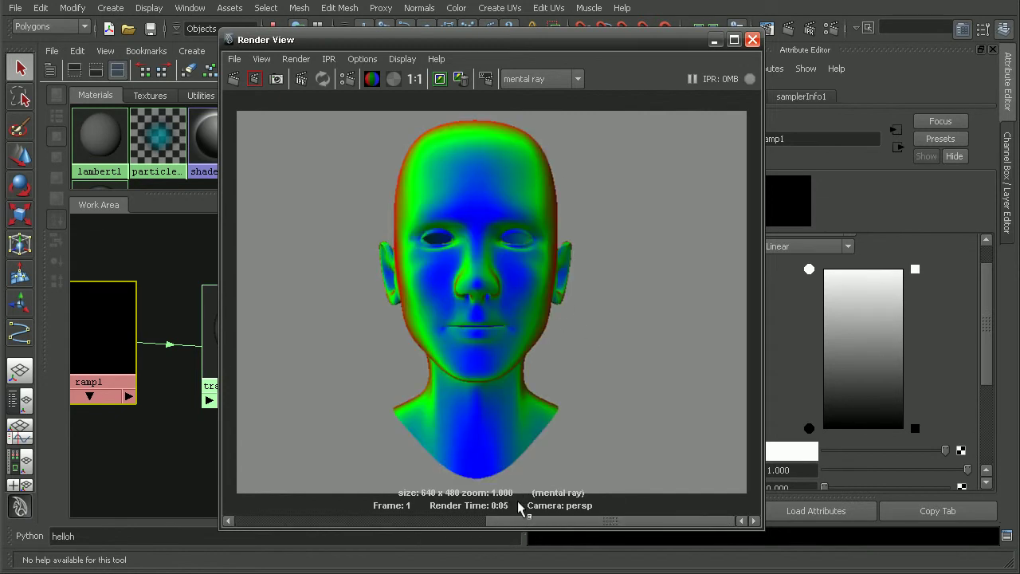
drag(522, 521, 273, 522)
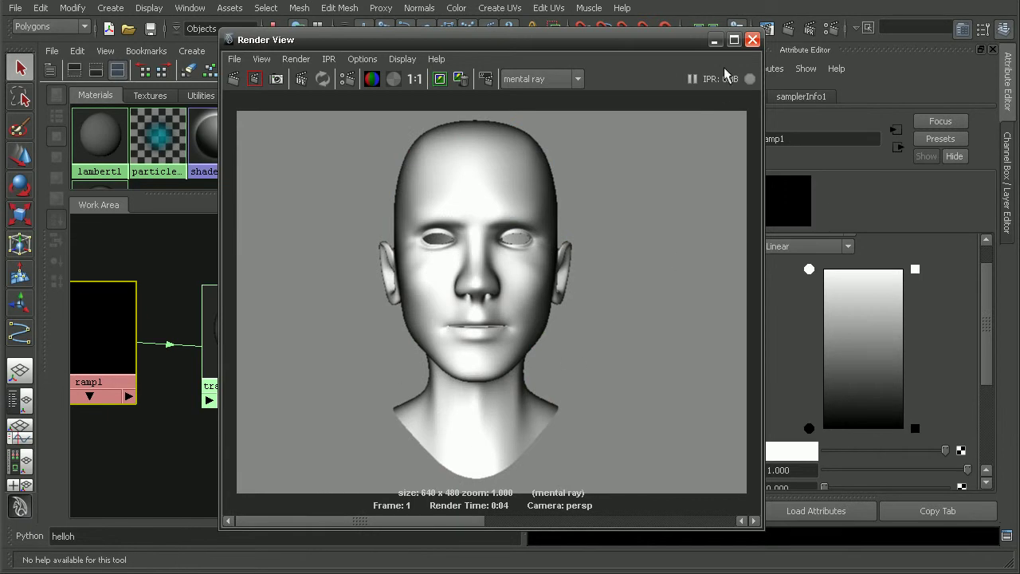
click(752, 40)
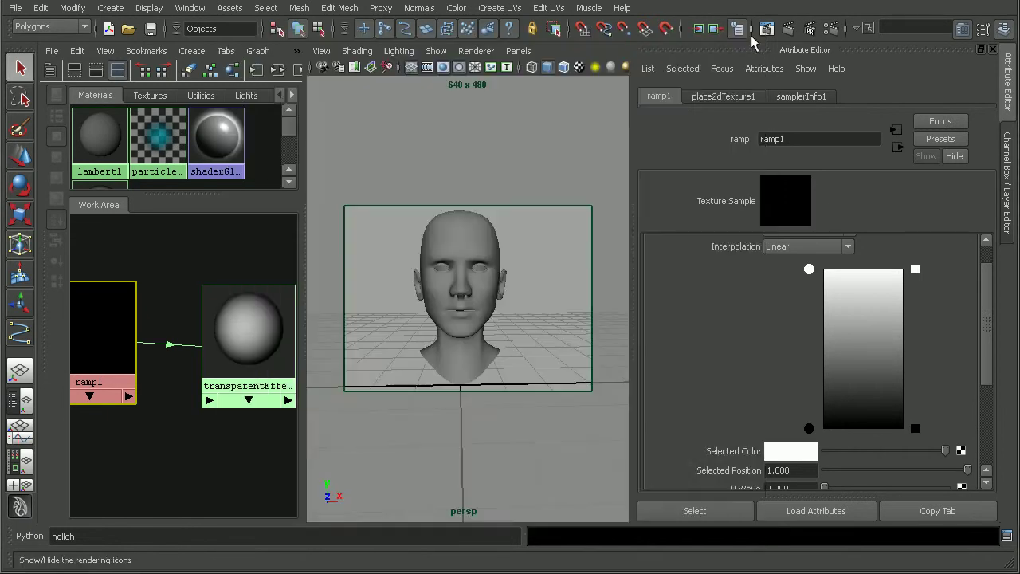
Connect ramp1 to transparentEffectMaterial's Transparency and break its Color connection
click(229, 341)
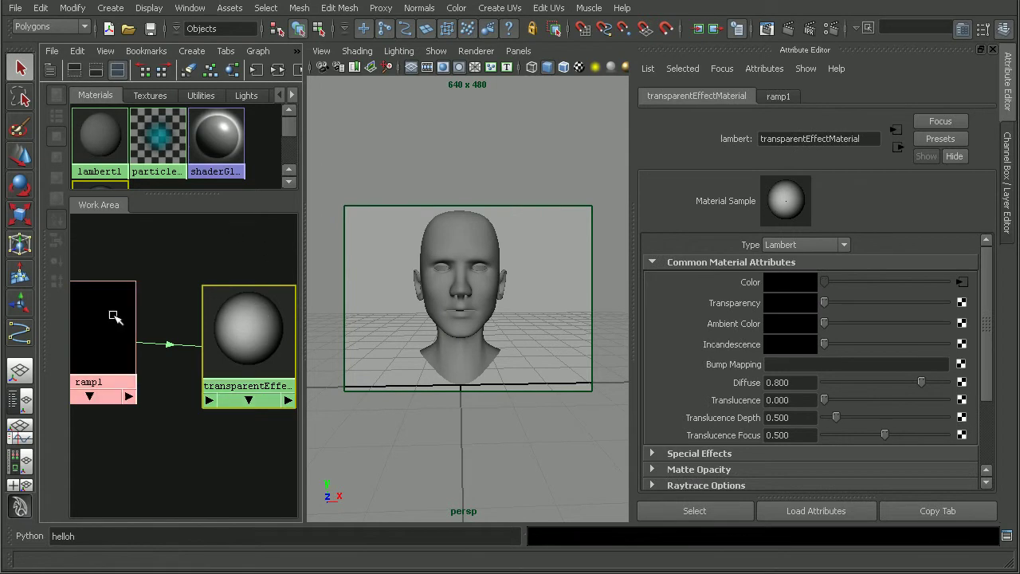
middle_drag(113, 317, 741, 312)
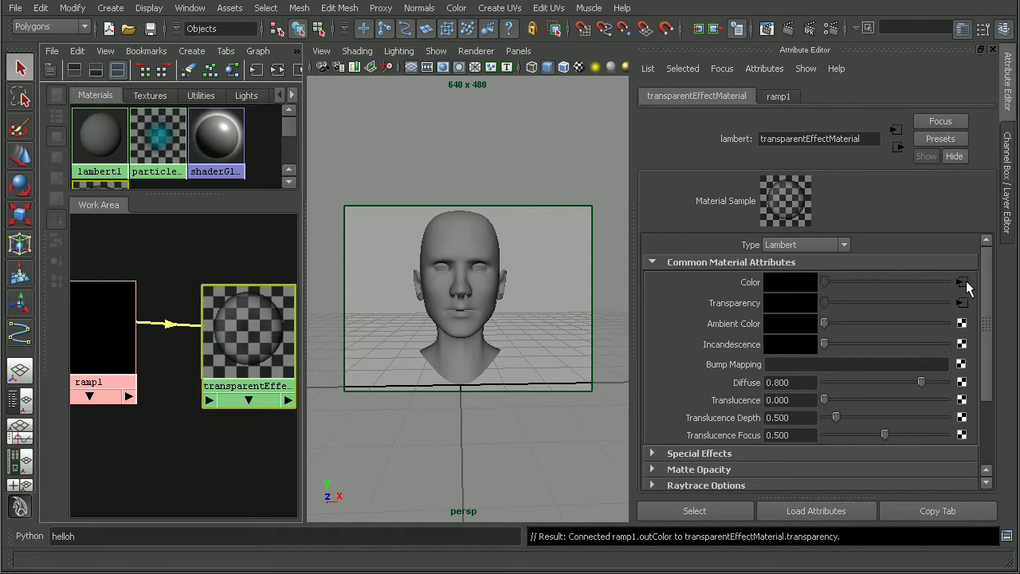
right_click(755, 281)
click(766, 306)
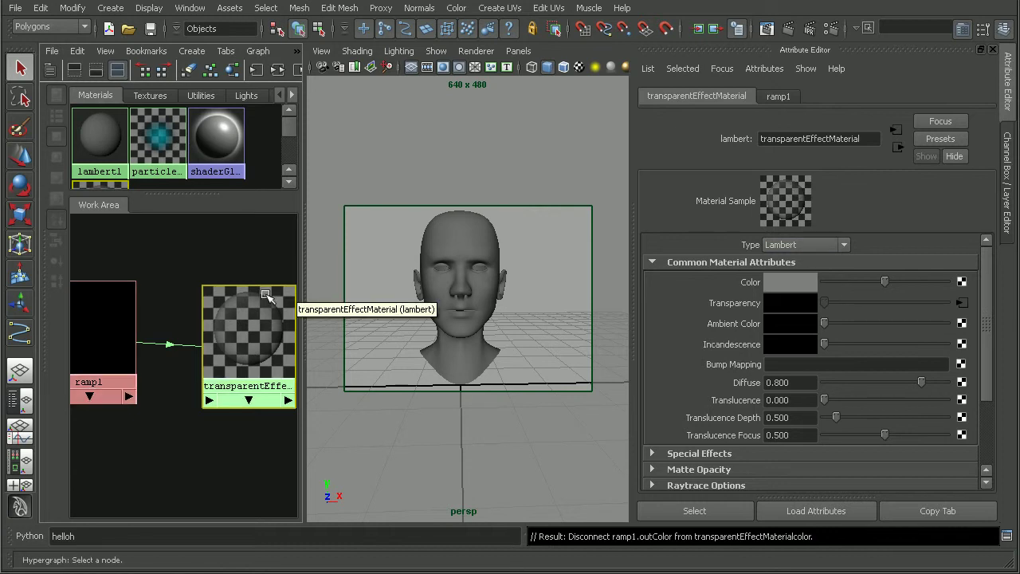
scroll(239, 318, up, 3)
scroll(246, 335, up, 2)
scroll(126, 356, down, 1)
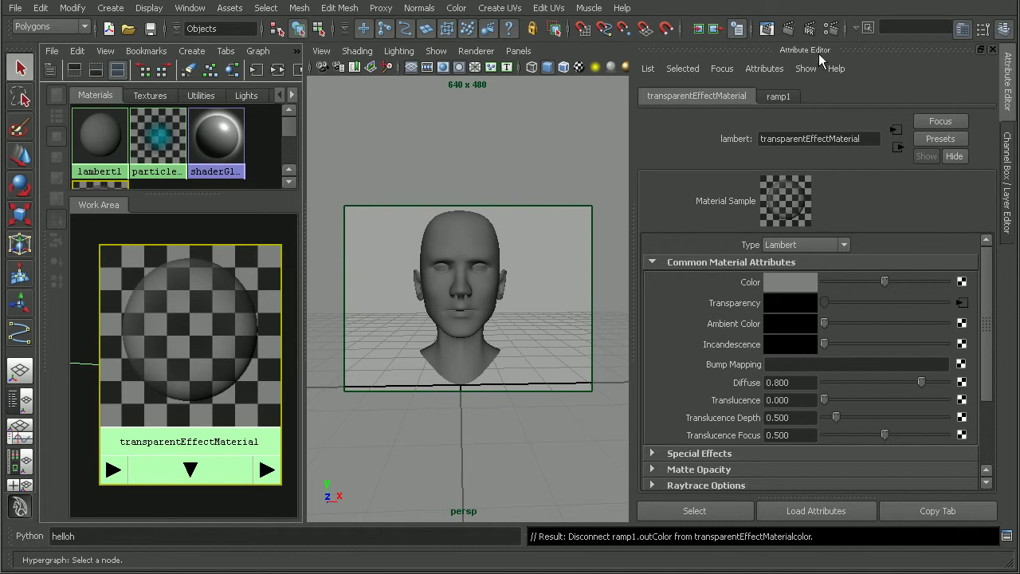
Render the current frame to see the see-through grey head with faded edges
click(788, 29)
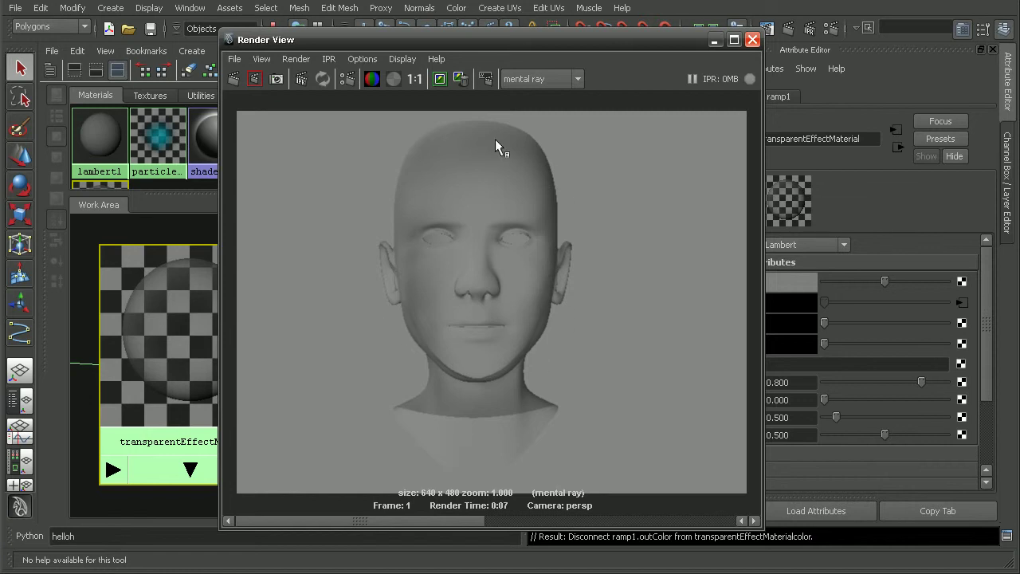
Change transparentEffectMaterial's Color to a deep blue and render the see-through blue head
click(753, 40)
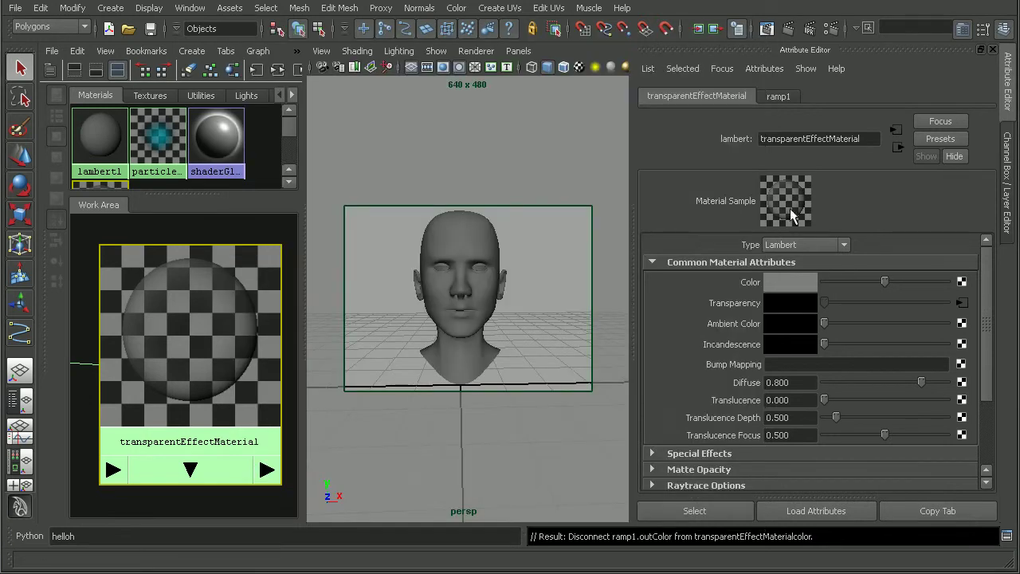
click(797, 282)
click(887, 303)
mouse_move(912, 275)
mouse_down()
mouse_move(928, 267)
mouse_move(918, 284)
mouse_up()
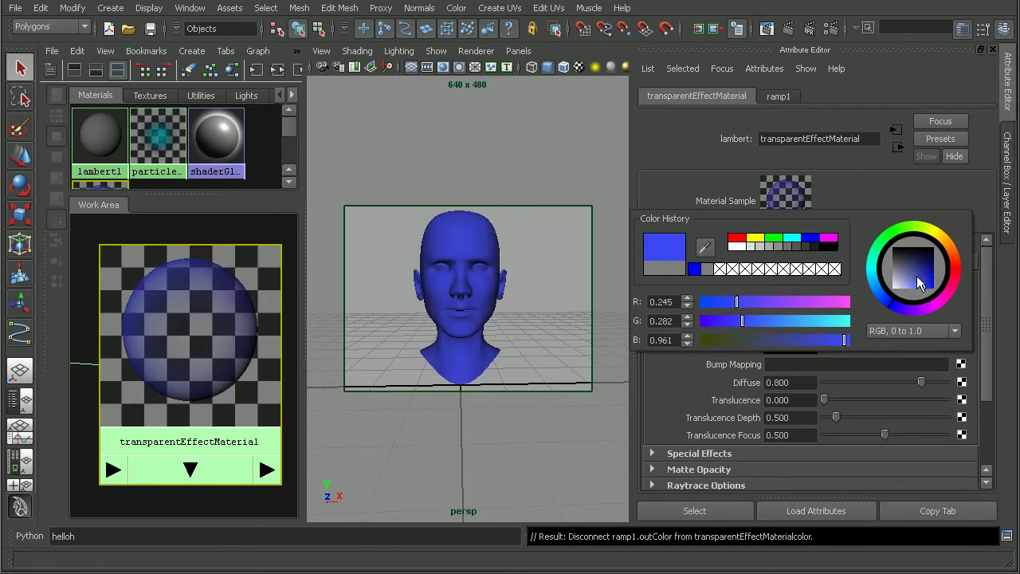
click(767, 28)
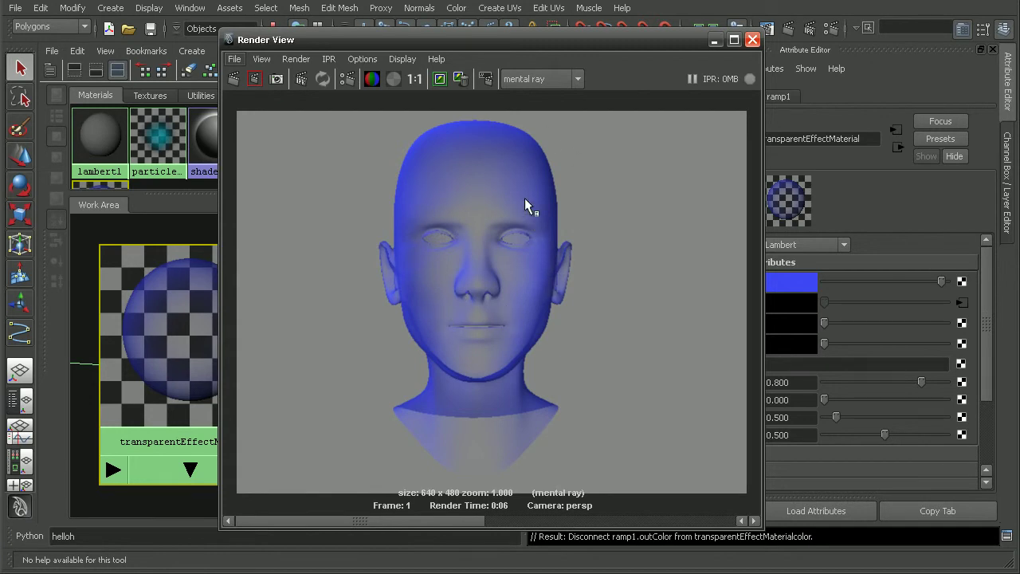
Make the head mesh single-sided and render it
click(752, 40)
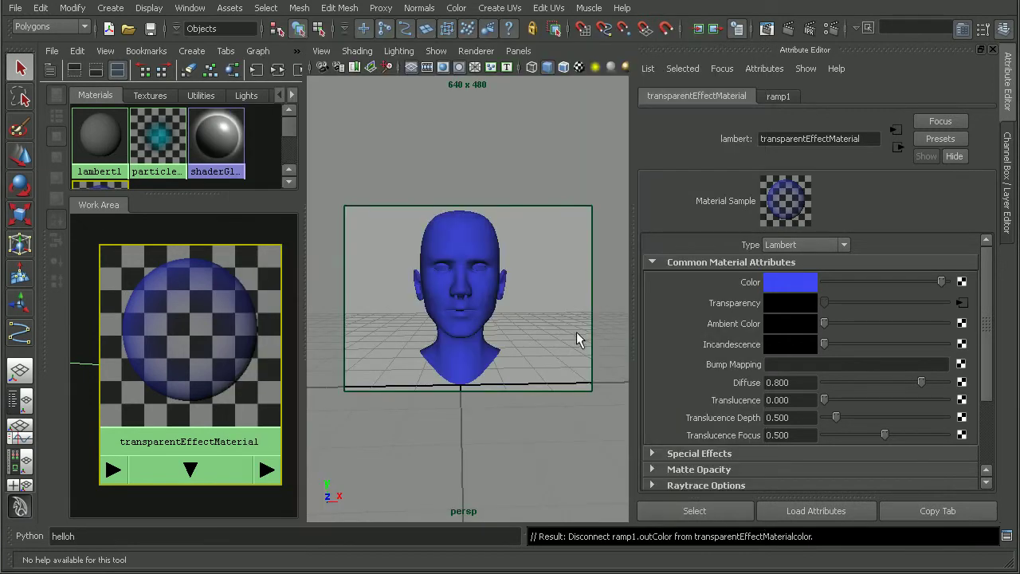
drag(433, 195, 555, 271)
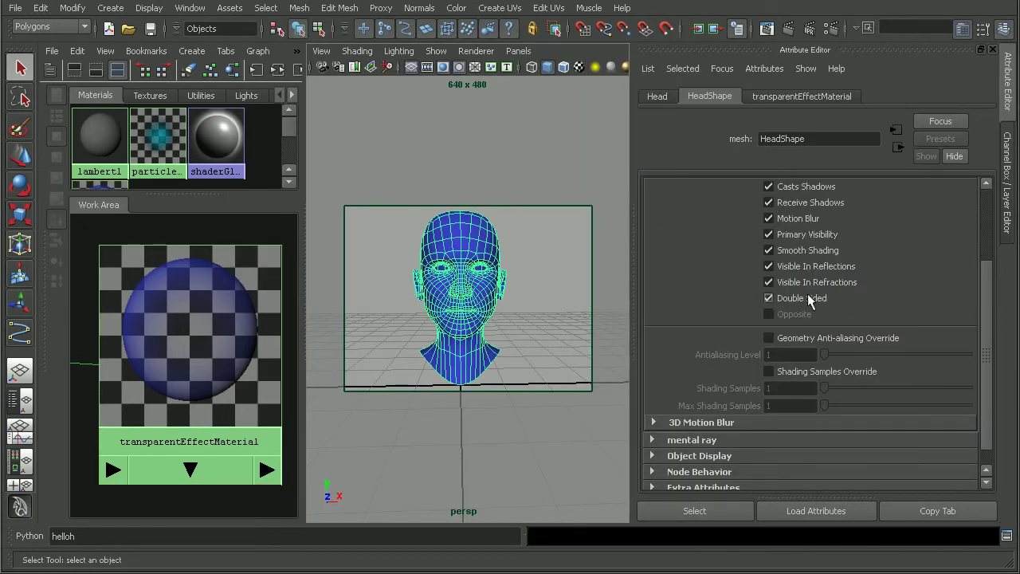
click(793, 299)
click(763, 30)
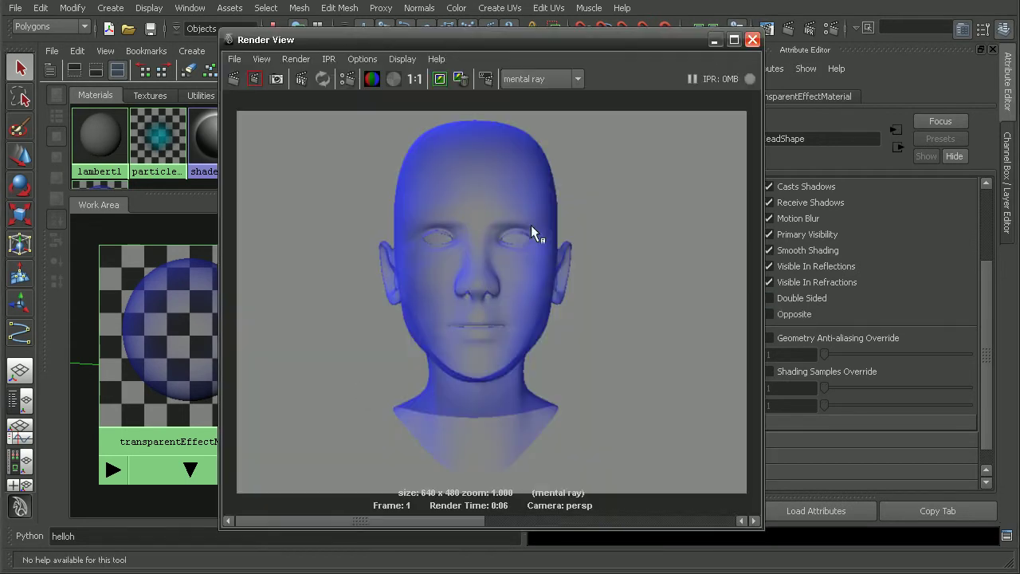
Keep the current image, re-render, and flip between the lighter and bluer stored renders
click(438, 81)
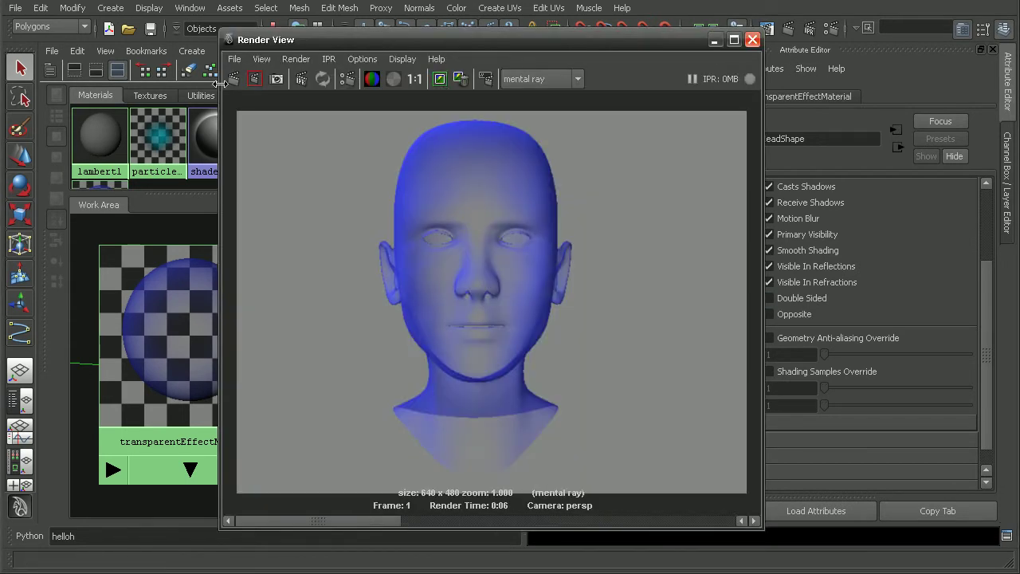
click(234, 78)
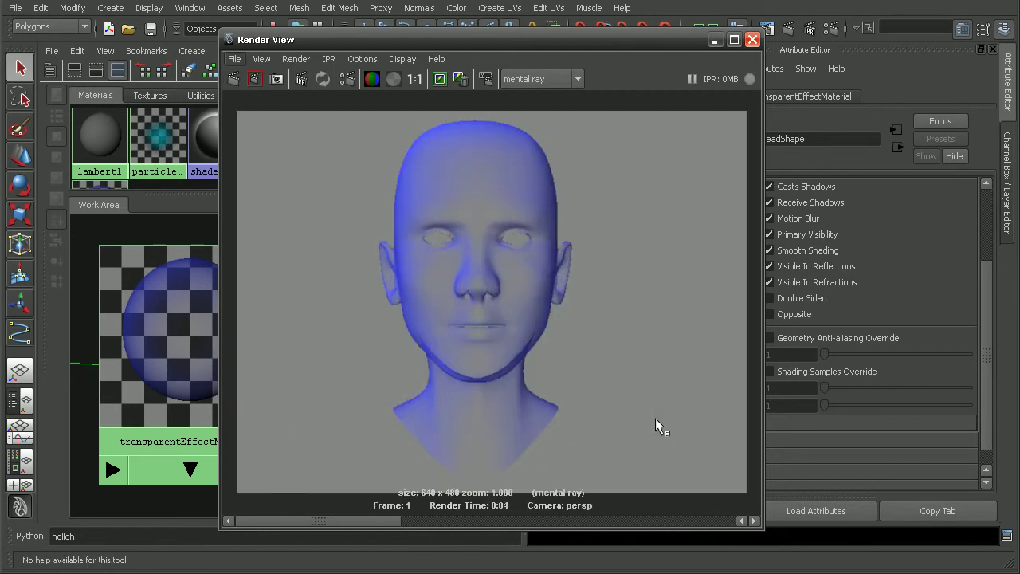
click(485, 521)
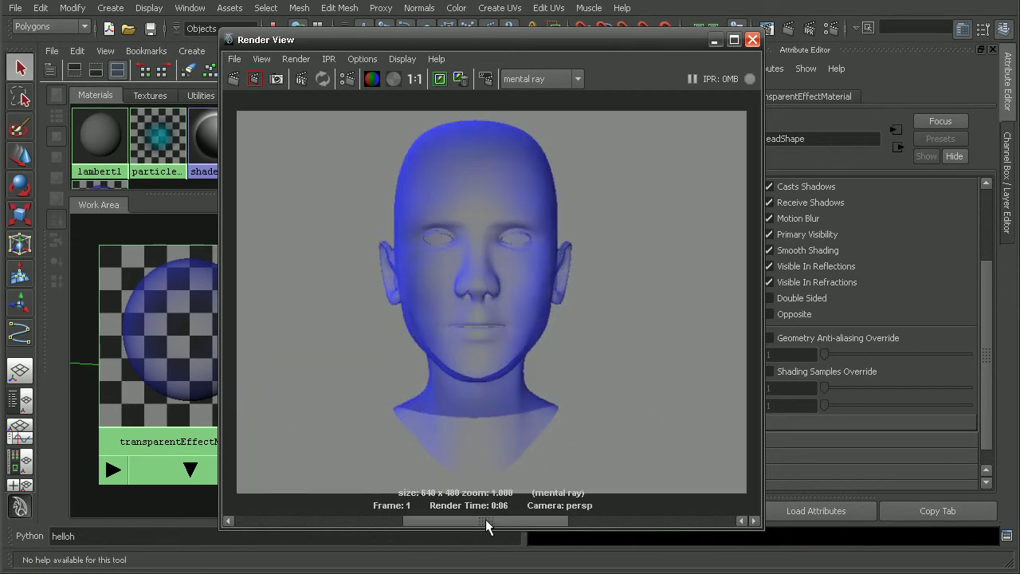
click(346, 518)
drag(340, 514, 504, 516)
click(402, 521)
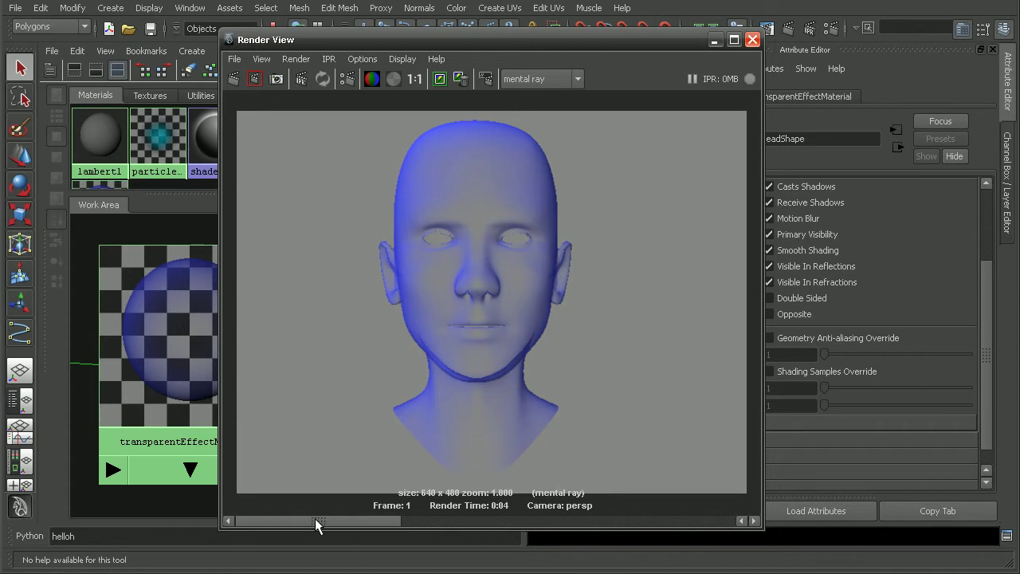
click(414, 518)
click(327, 519)
click(753, 39)
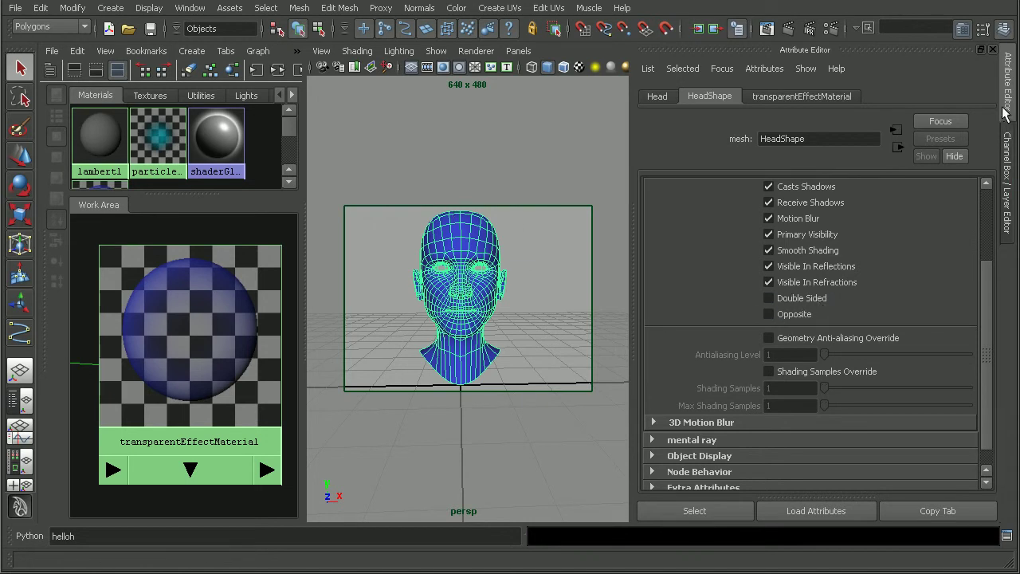
Show the render layer's attributes from the Render layers panel
drag(990, 282, 987, 243)
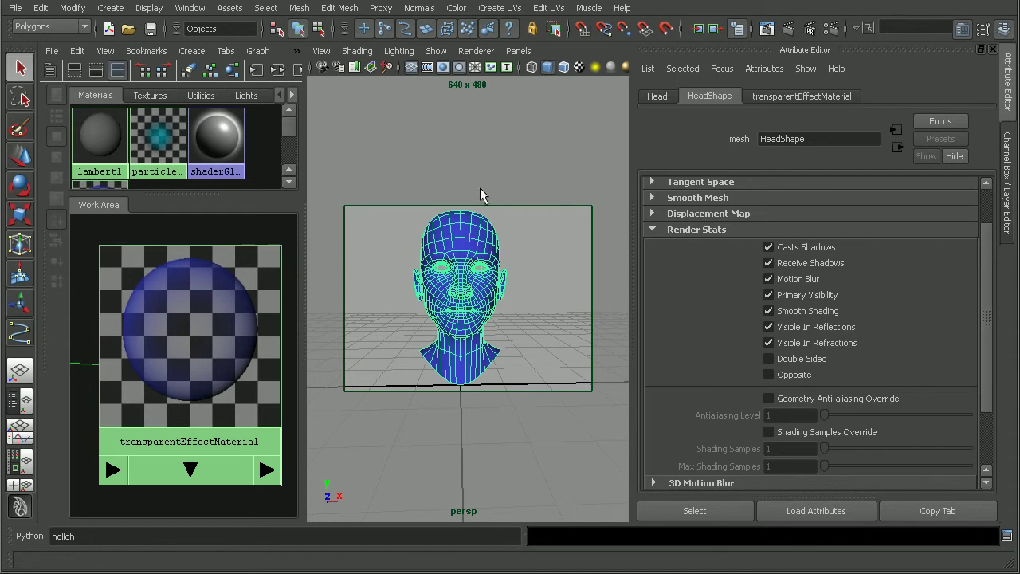
click(1008, 174)
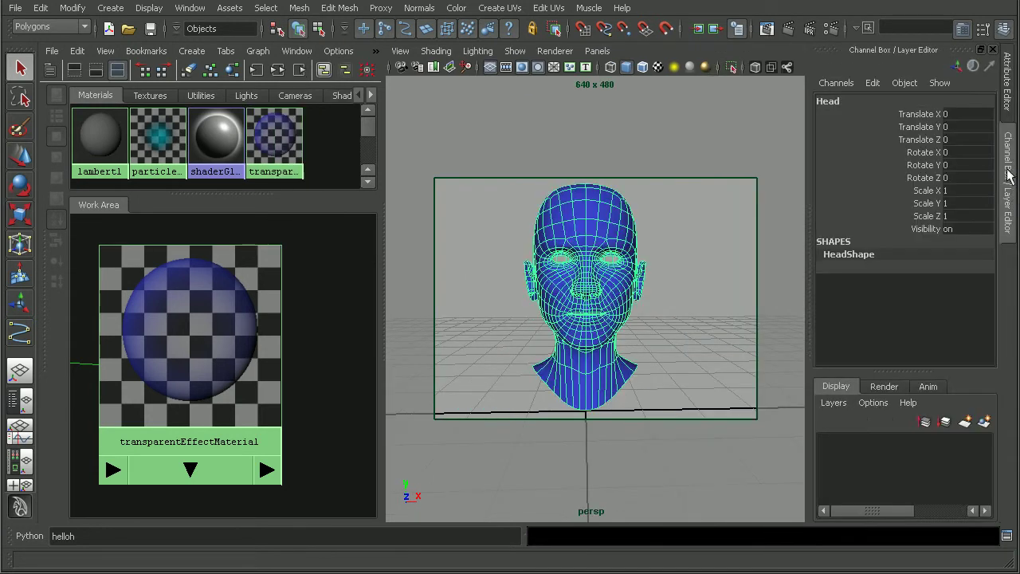
click(883, 387)
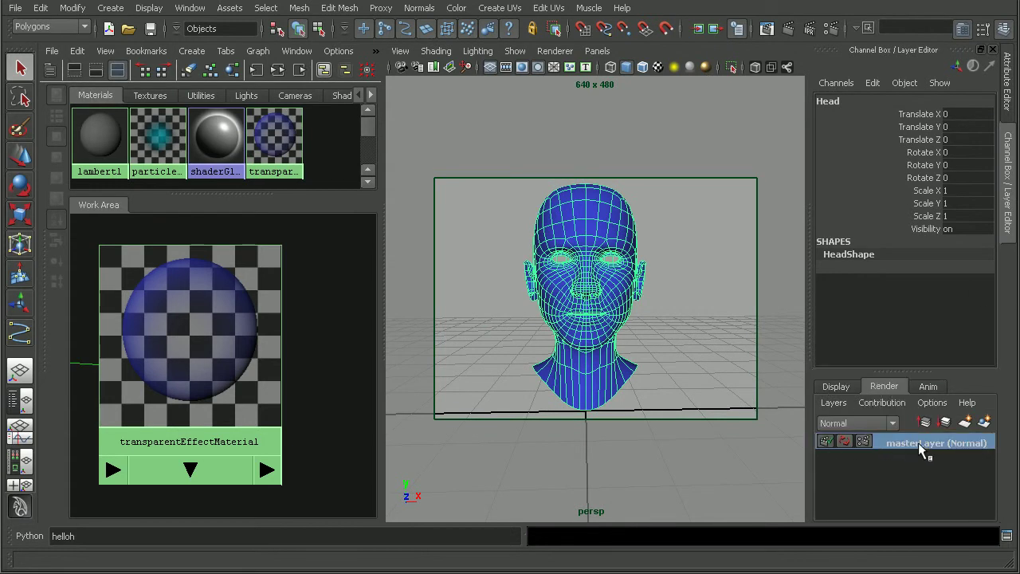
click(833, 404)
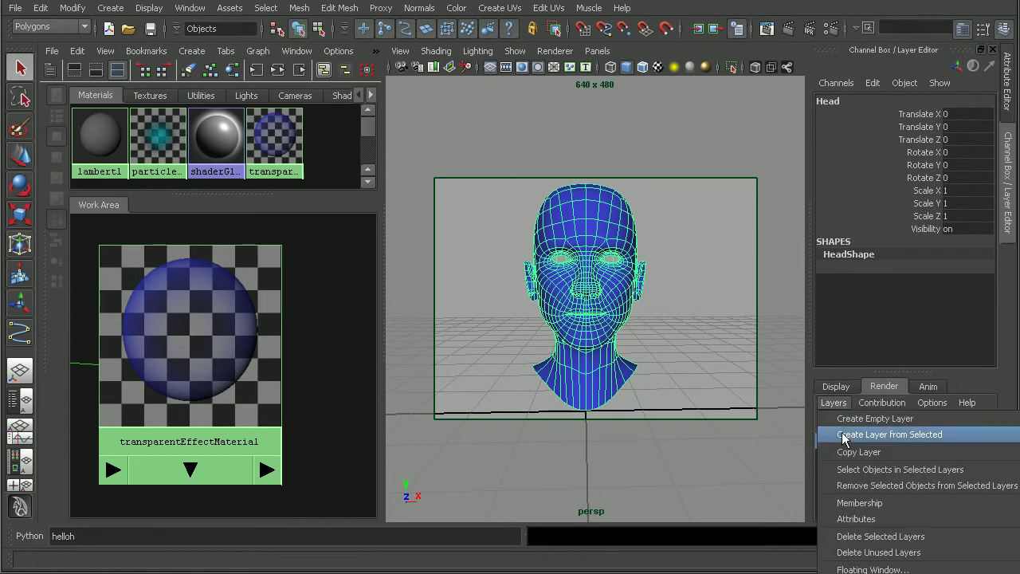
click(874, 520)
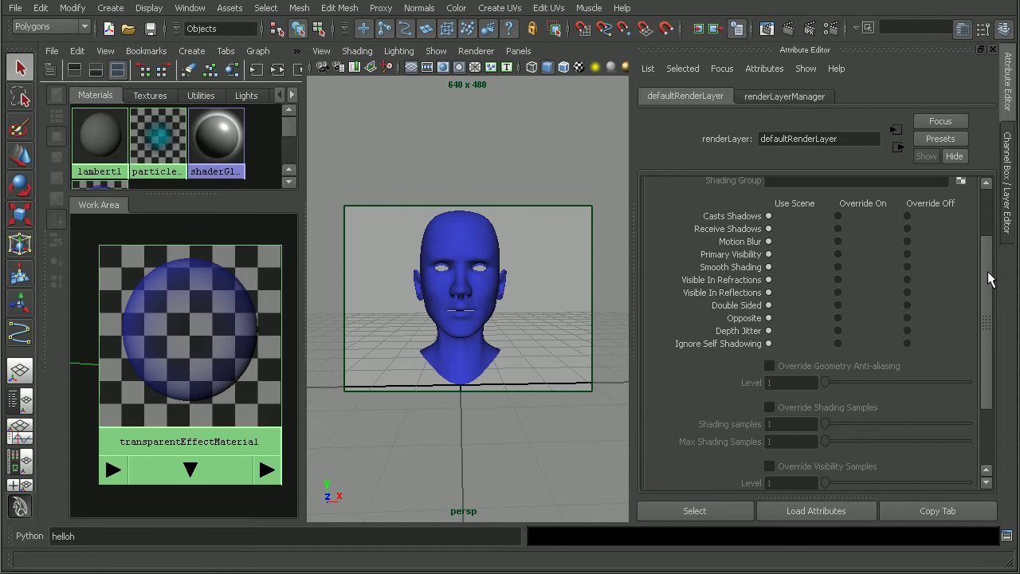
Toggle Double Sided override off and on, leave it on Use Scene, and reselect the head
drag(988, 279, 990, 251)
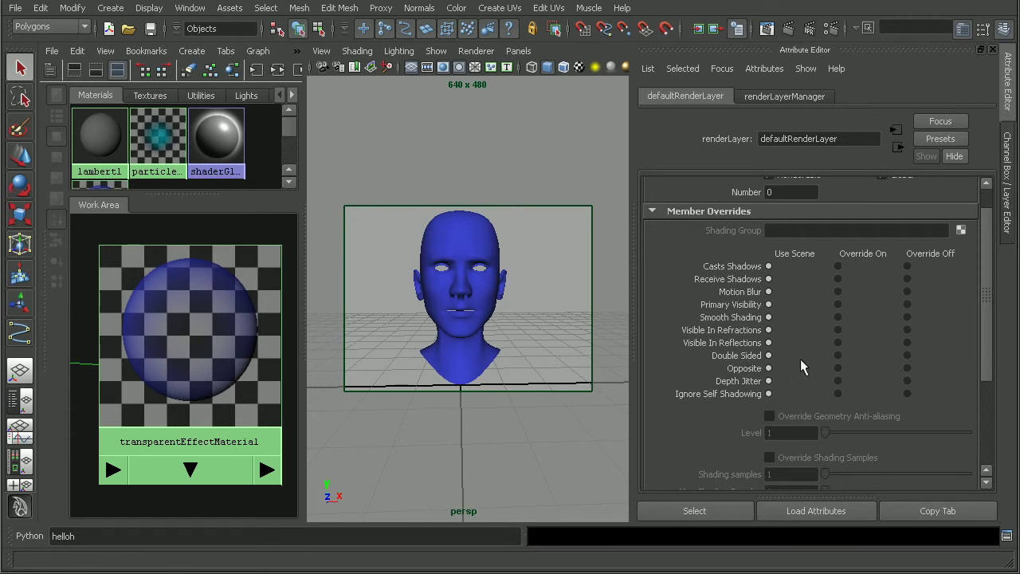
click(907, 355)
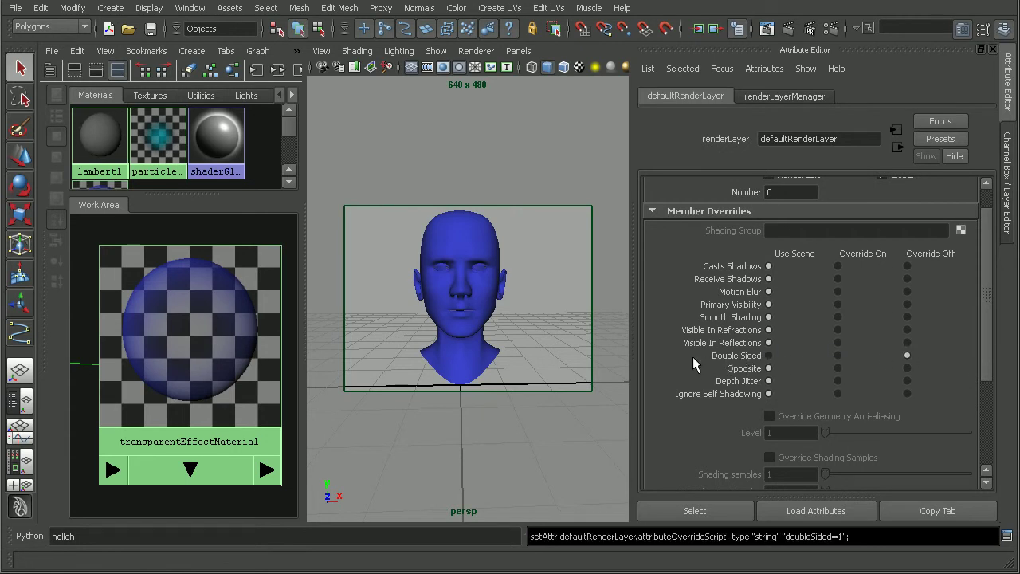
click(837, 355)
click(766, 355)
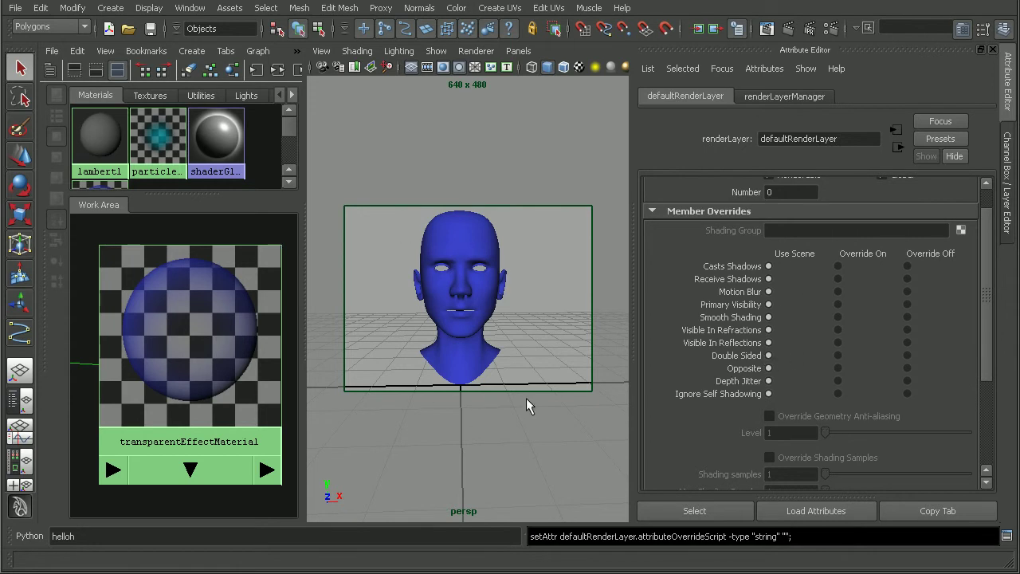
click(463, 277)
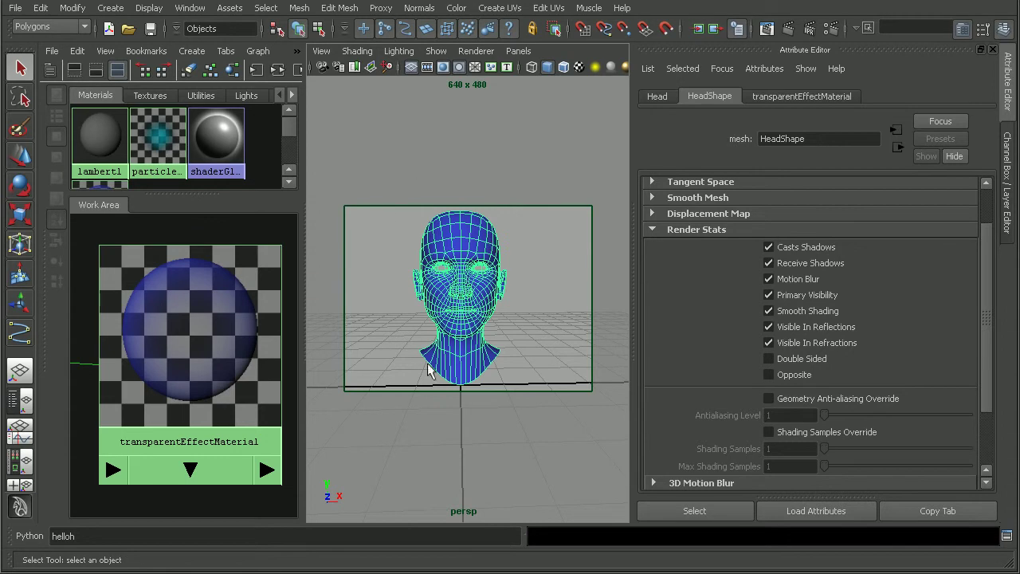
click(1008, 199)
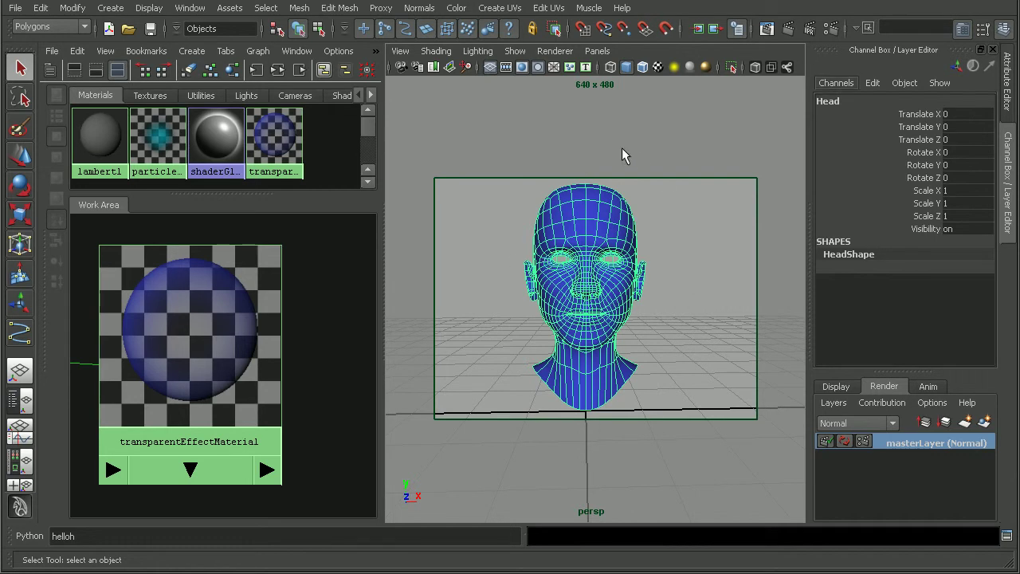
Render the head, inspect its alpha channel, then select transparentEffectMaterial in Hypershade
click(769, 32)
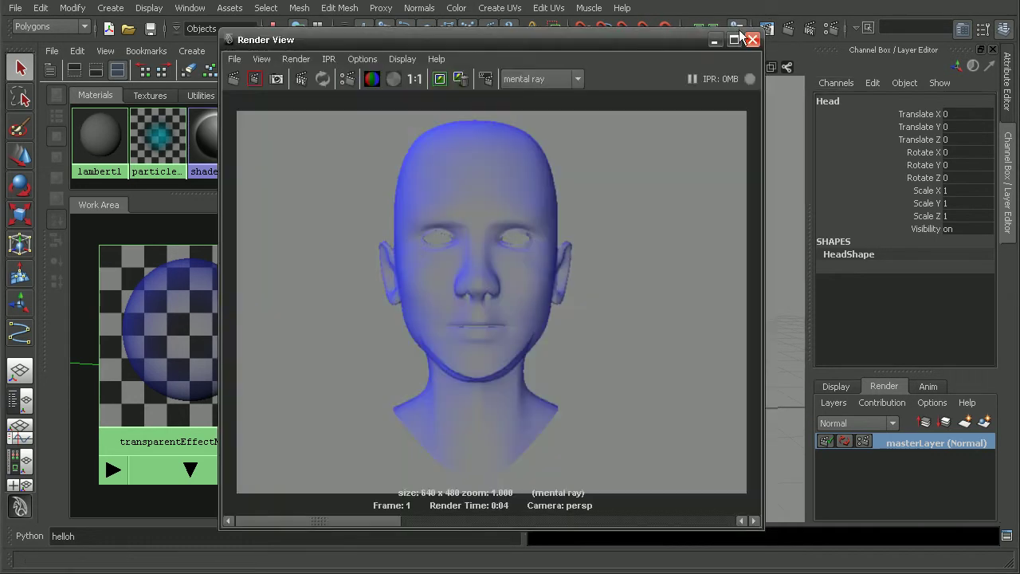
drag(529, 41, 620, 47)
click(480, 77)
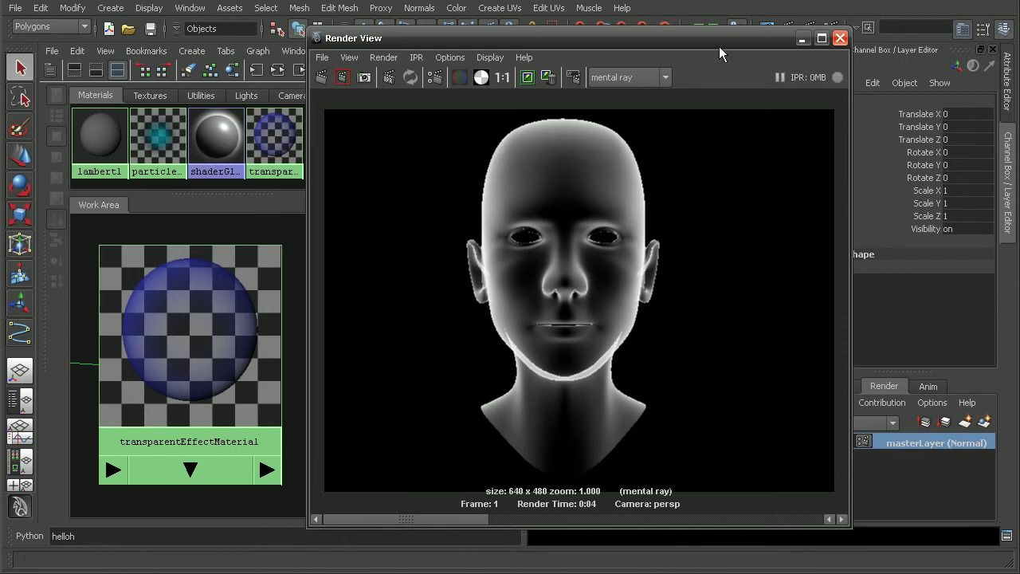
click(841, 39)
click(237, 303)
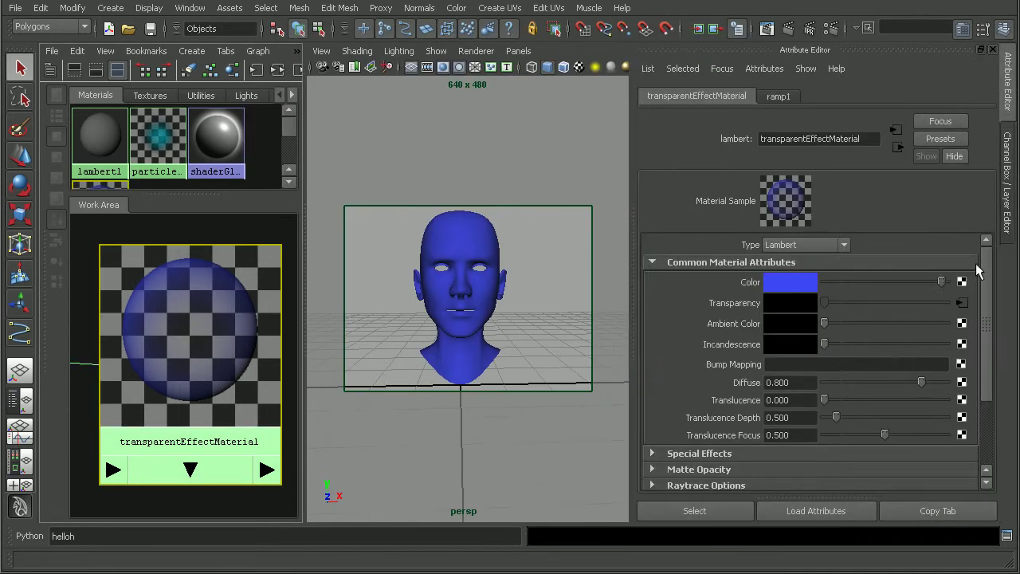
In ramp1, drag the black entry up to Selected Position 0.400
click(961, 300)
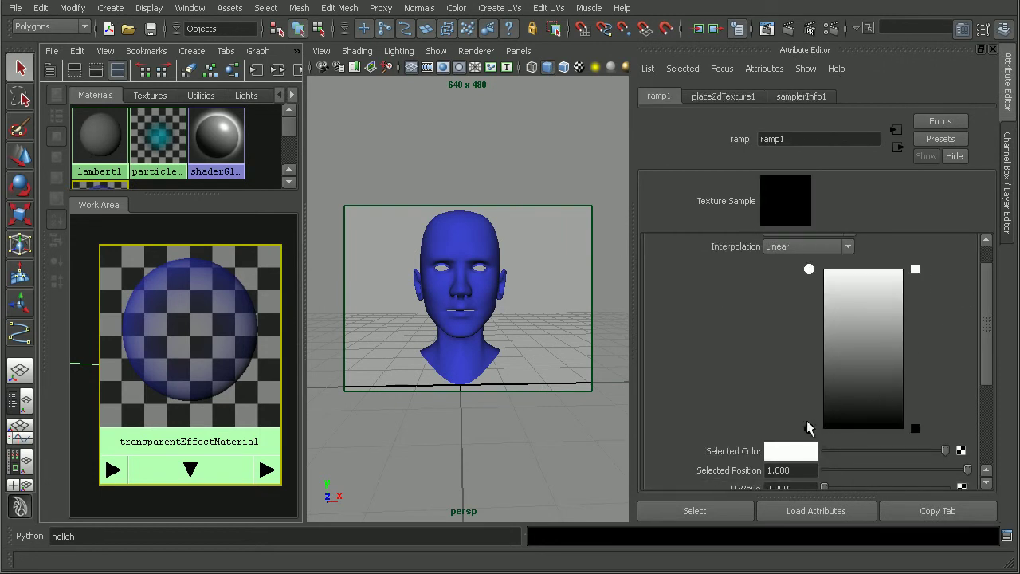
drag(809, 428, 811, 364)
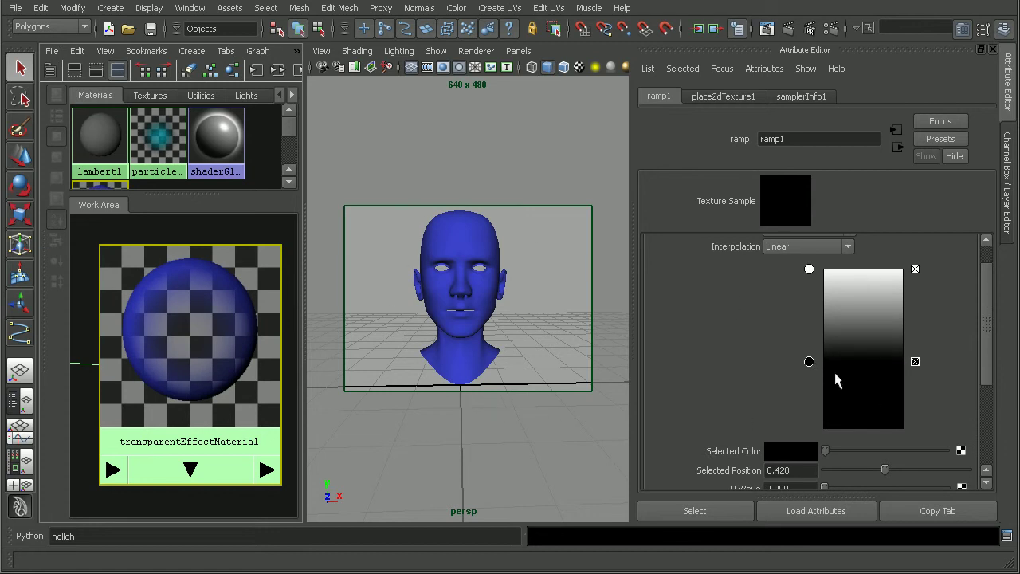
mouse_move(809, 361)
mouse_down()
mouse_move(811, 387)
mouse_move(811, 368)
mouse_up()
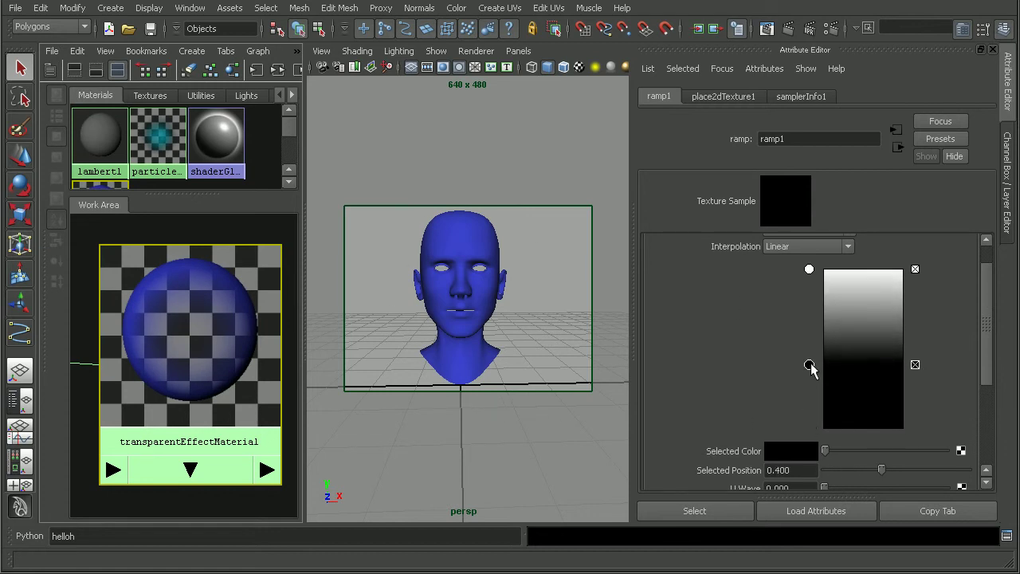
Re-render the head in RGB with the updated ramp and compare it with the lighter stored render
click(767, 30)
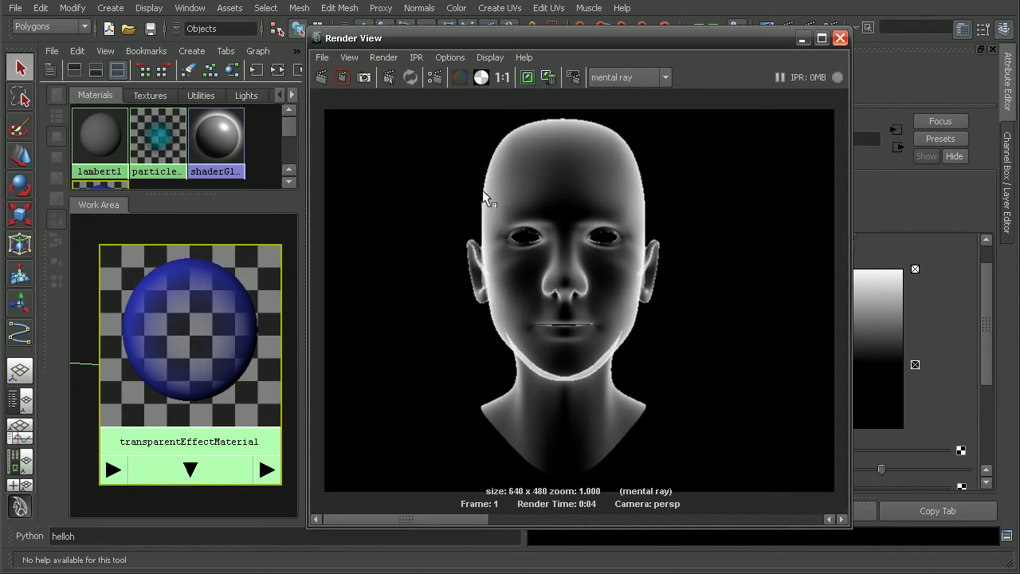
click(459, 76)
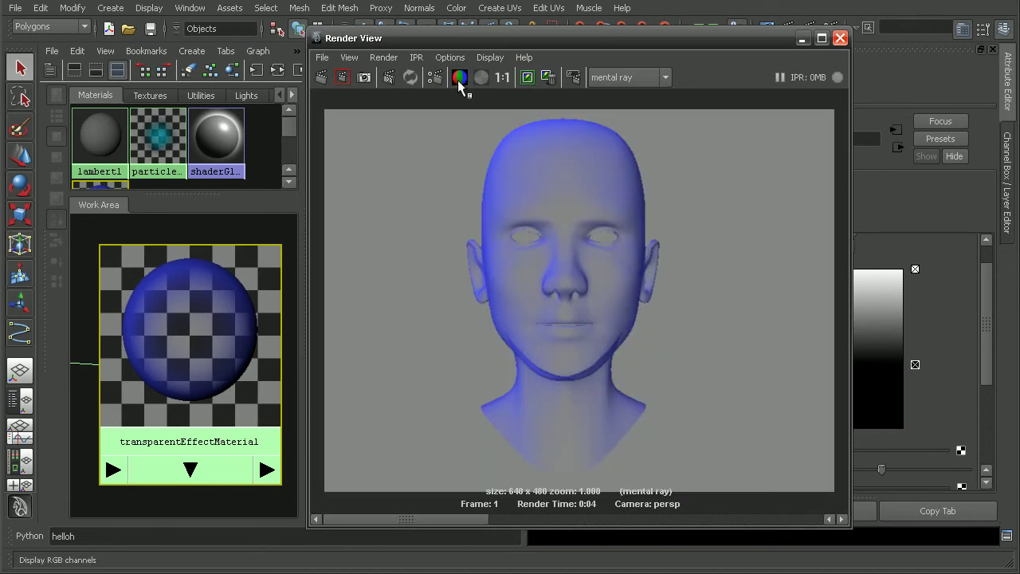
click(321, 77)
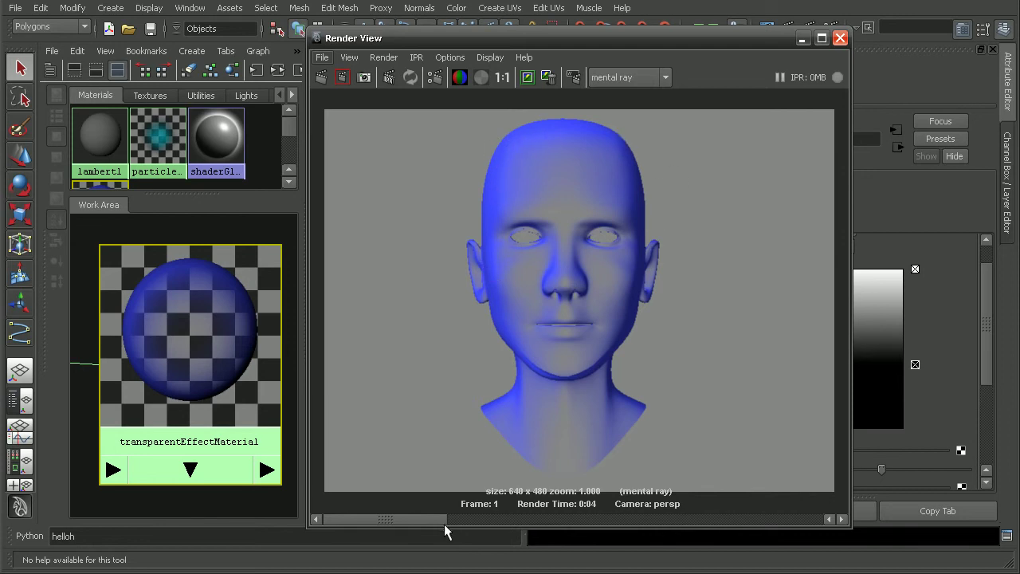
click(513, 522)
drag(512, 522, 411, 524)
click(522, 522)
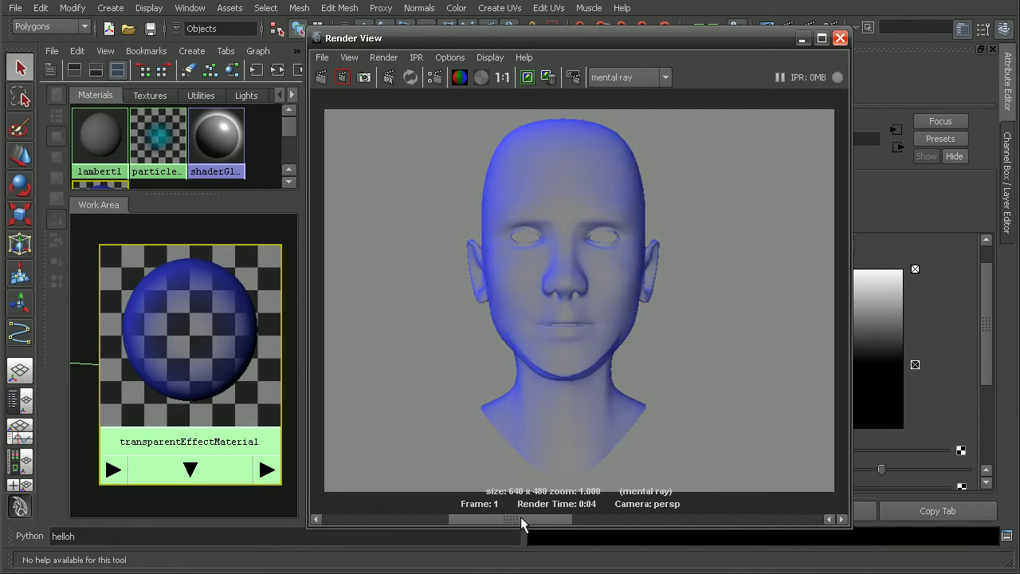
drag(496, 528, 387, 525)
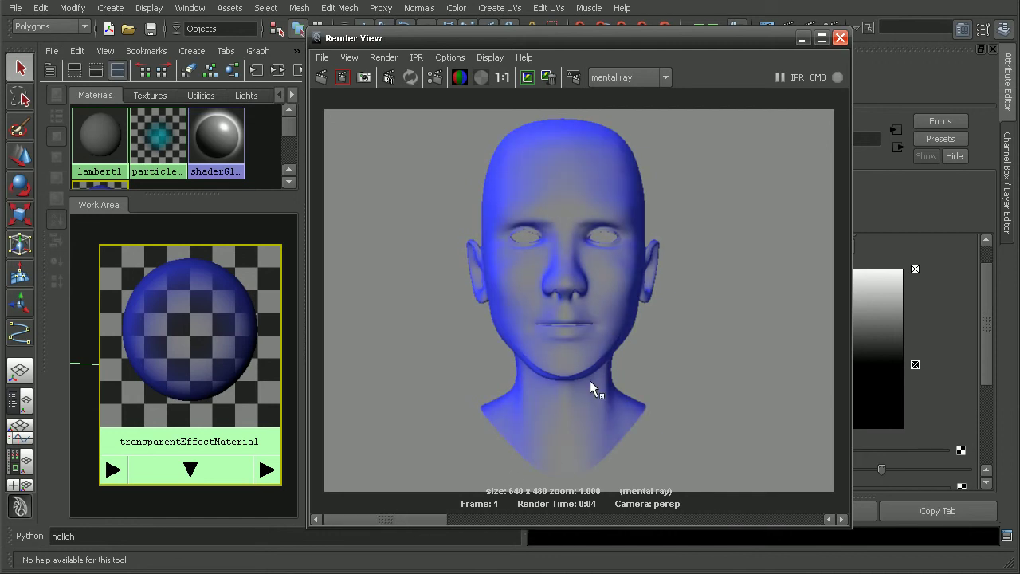
Reposition the Render View window to uncover the ramp and material settings
drag(688, 40, 496, 43)
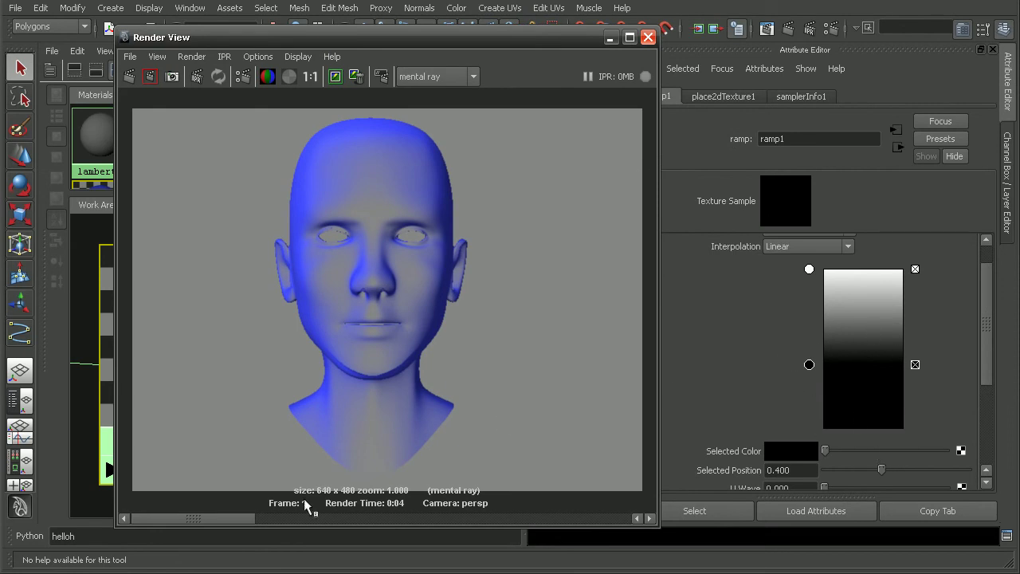
drag(280, 518, 220, 510)
drag(447, 41, 733, 40)
scroll(198, 344, down, 4)
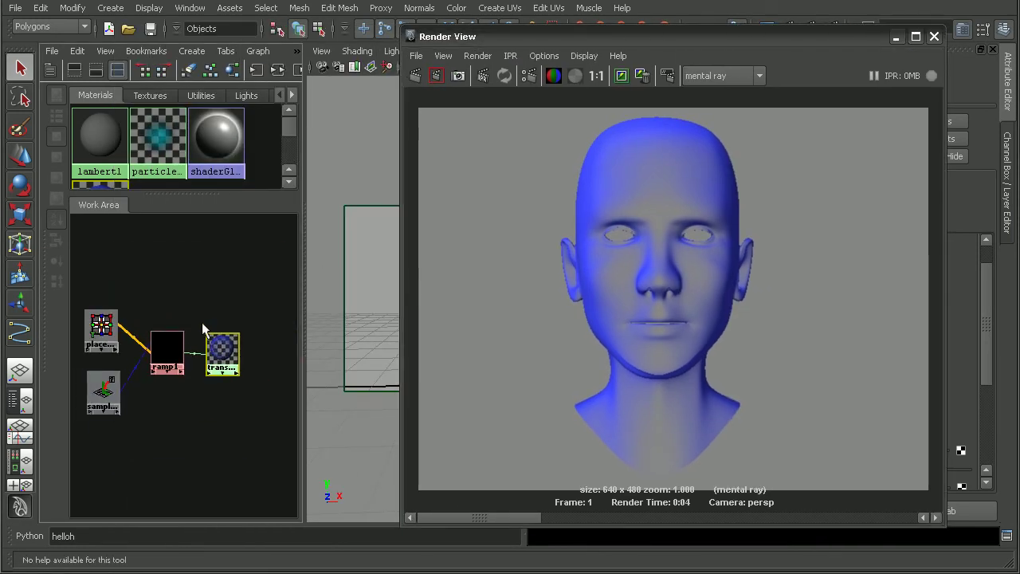